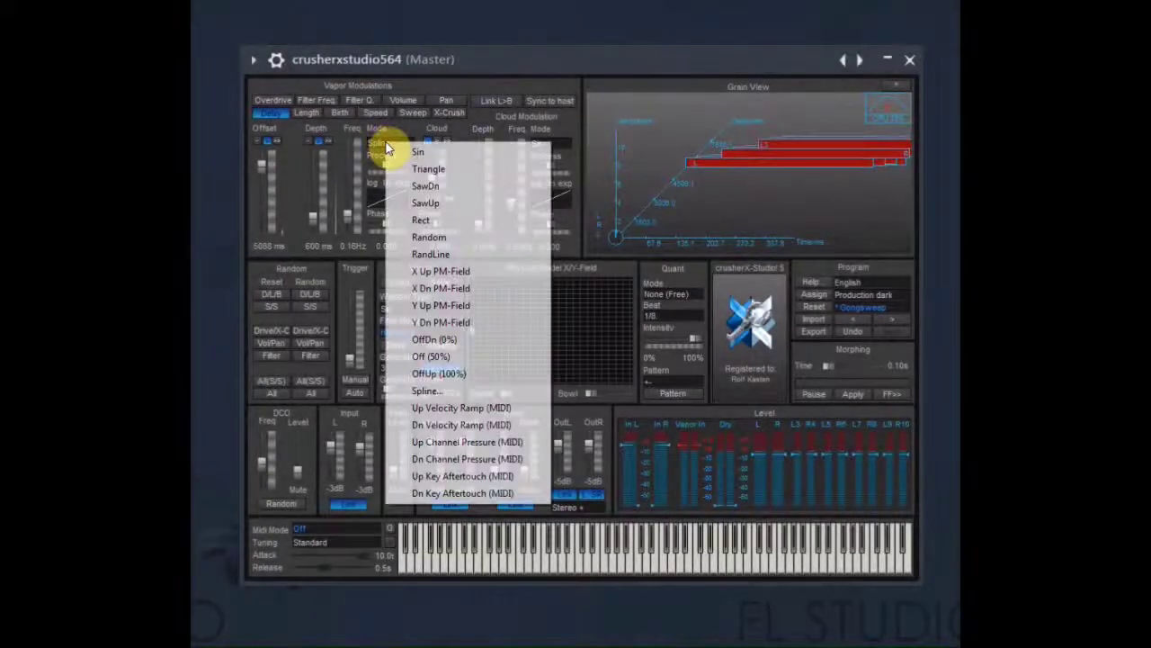
Step: Open the Delay modulation's spline for editing and save it in the Crusher Presets folder as "Spline X"
left_click(428, 390)
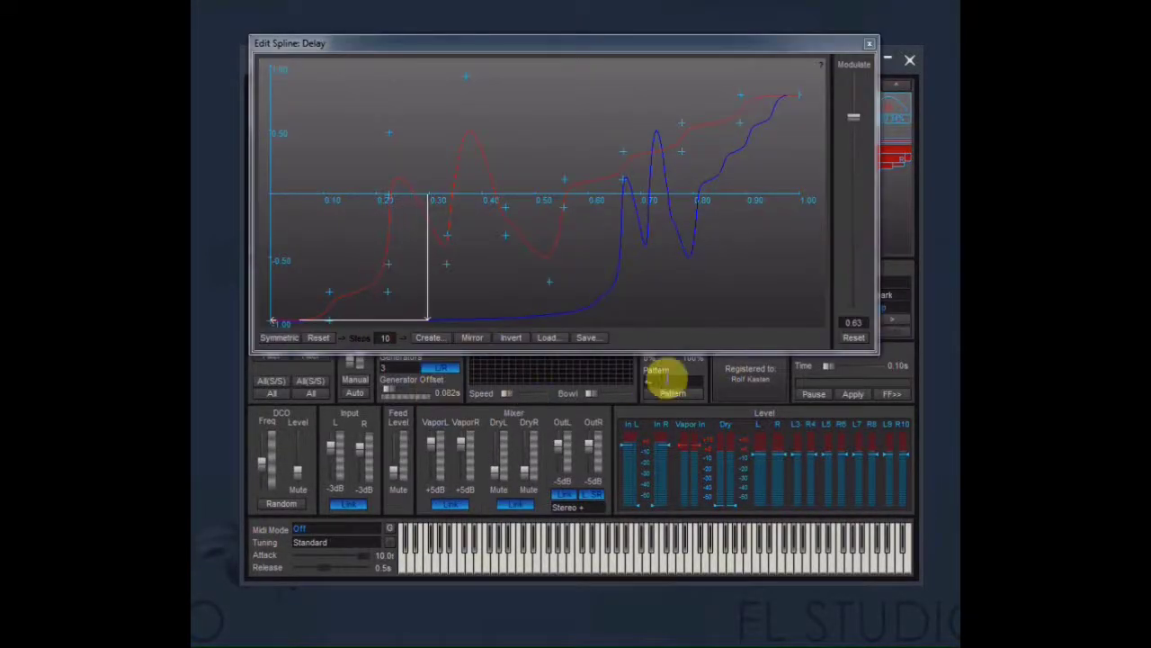
left_click(587, 339)
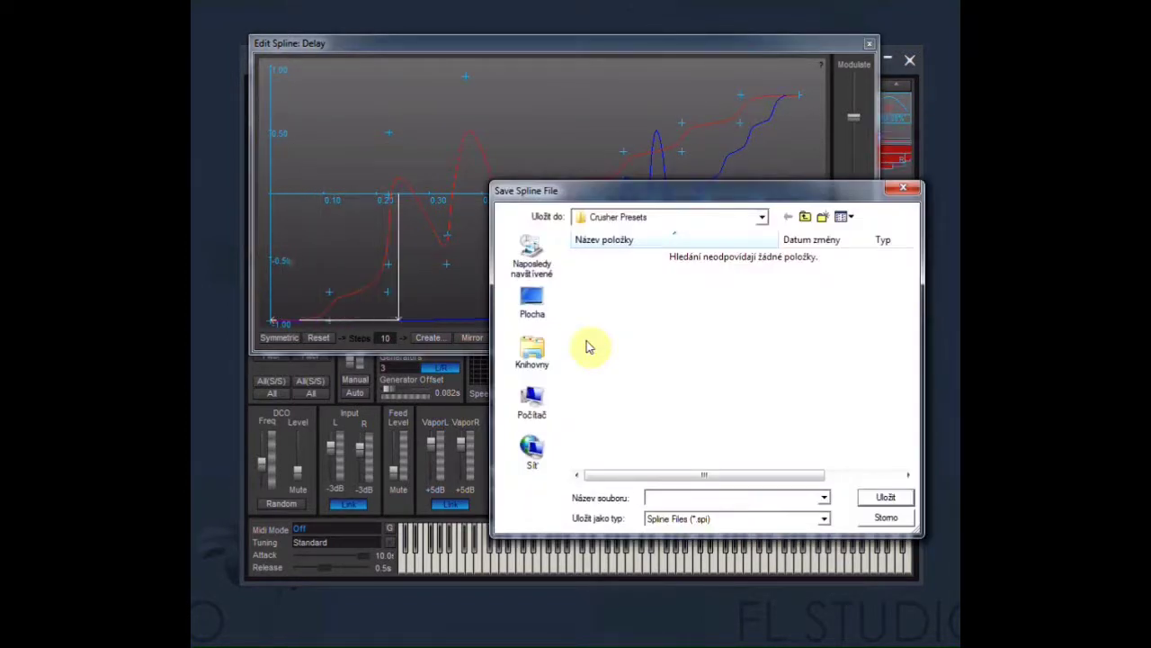
type("Spline ")
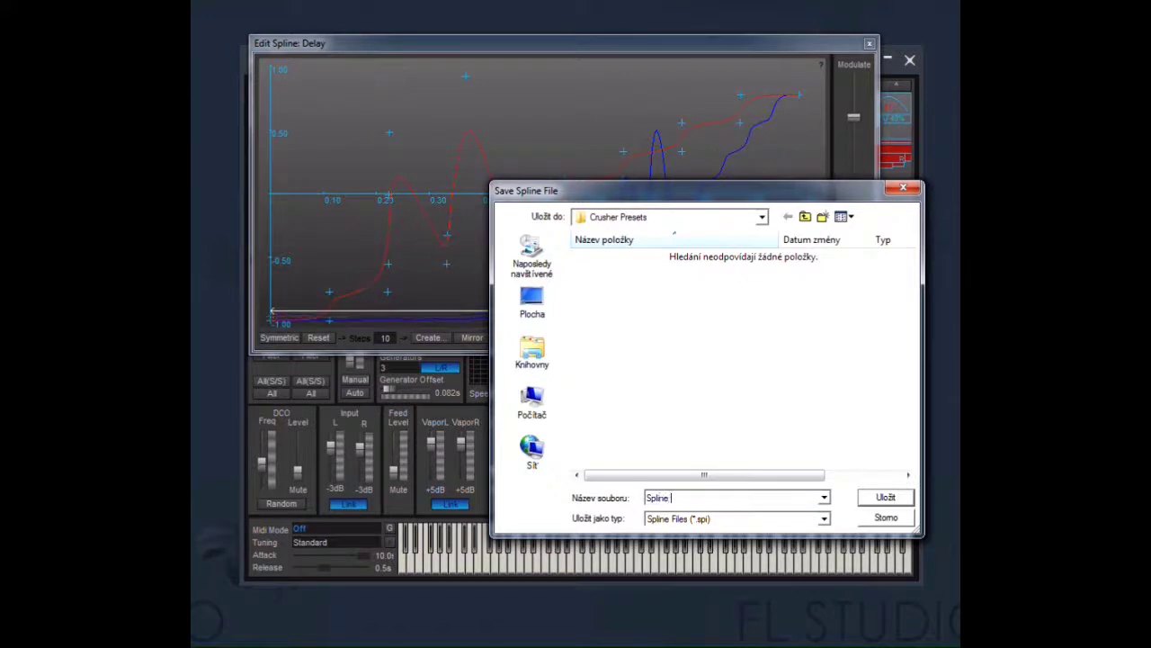
type("X")
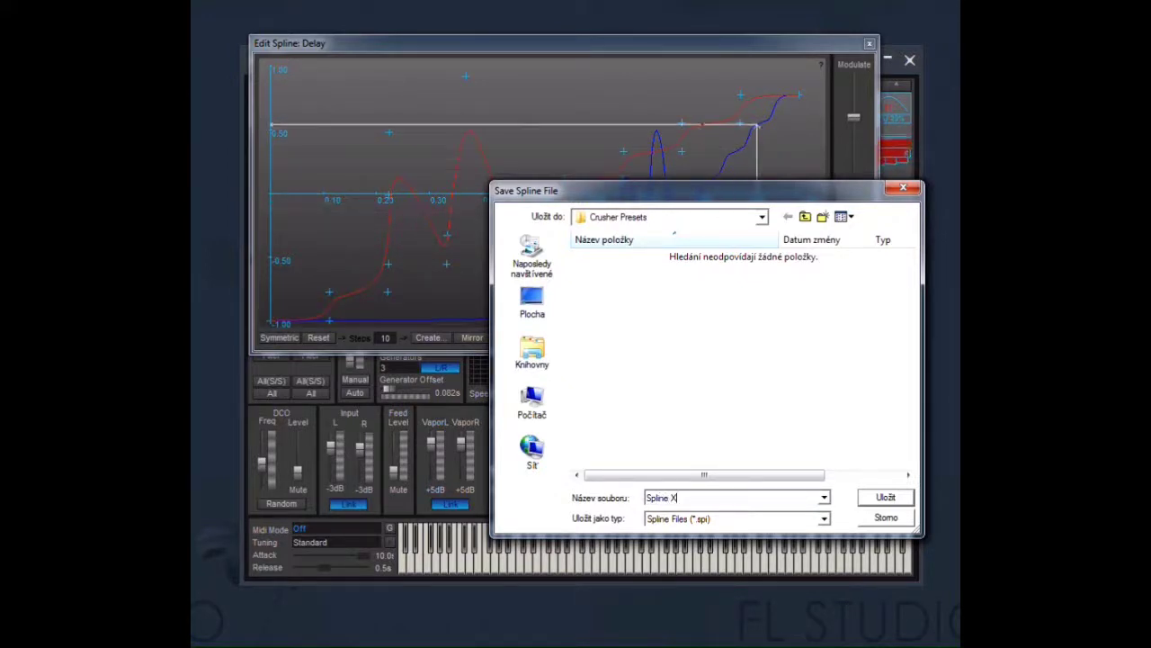
key("Return")
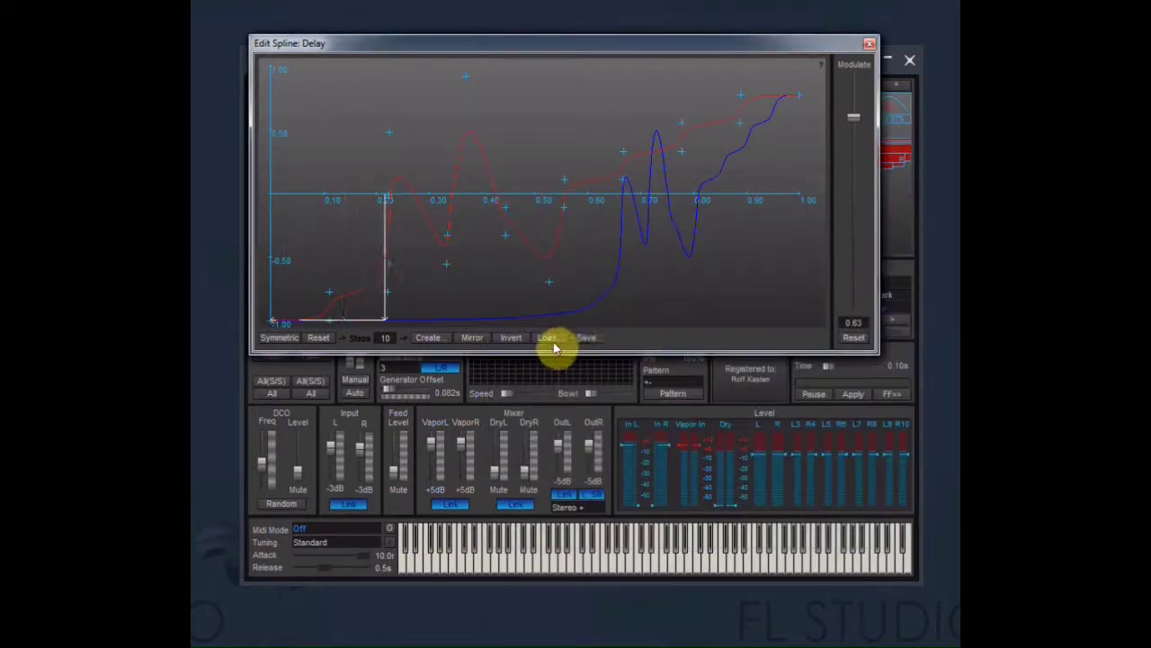
Step: Look for the saved spline file among the loadable splines, cancel without loading, and close the spline editor
left_click(548, 339)
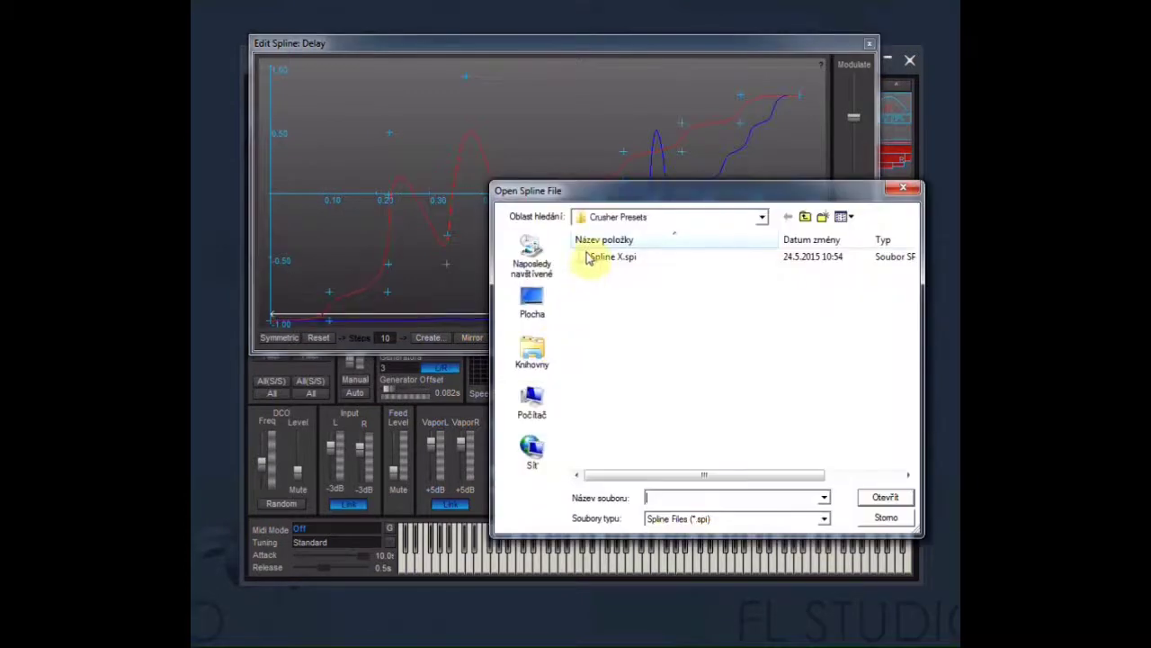
left_click(886, 518)
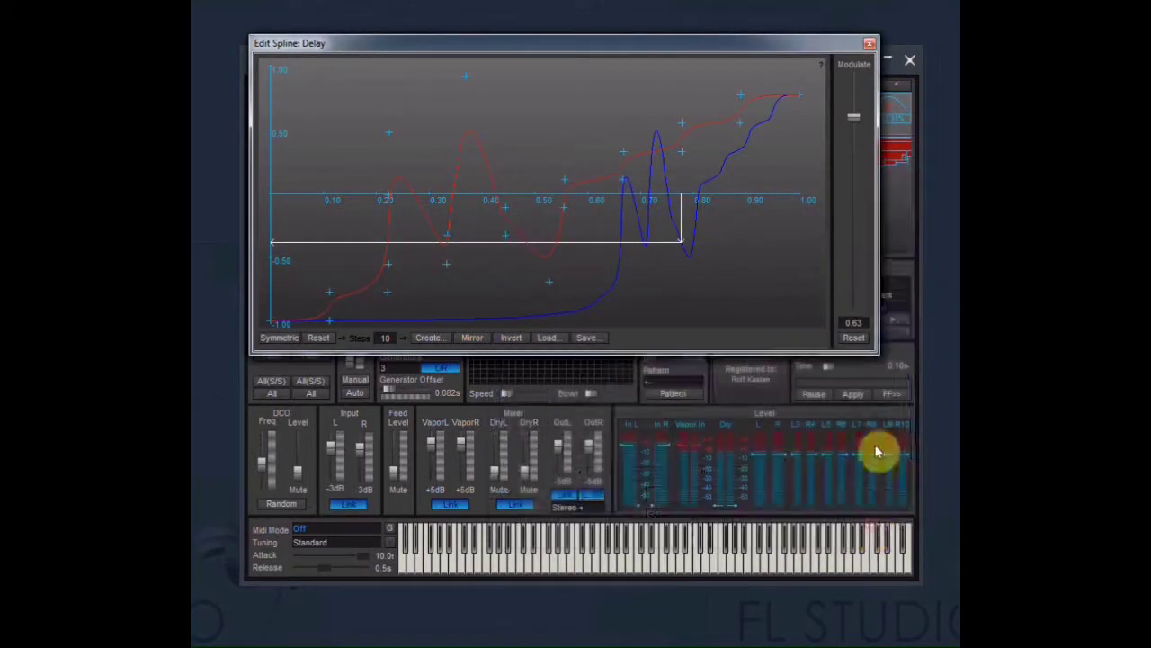
left_click(872, 45)
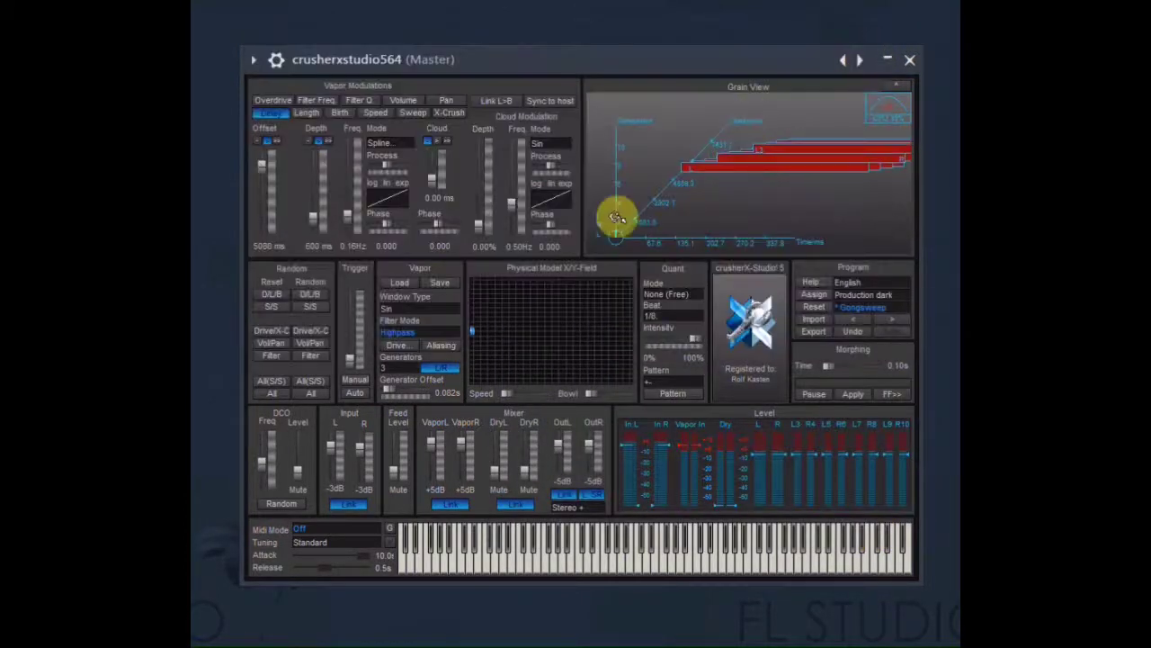
Step: Load the Scala tuning file barkechli.scl from the scala library's "b" folder as the MIDI tuning
left_click(362, 543)
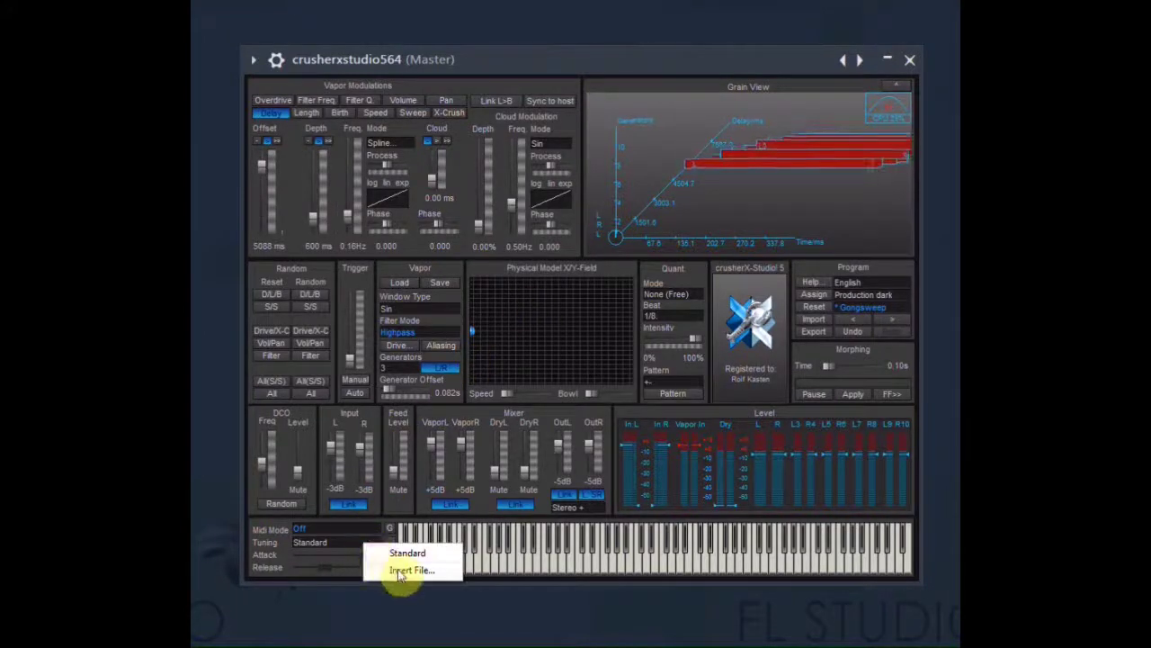
left_click(401, 572)
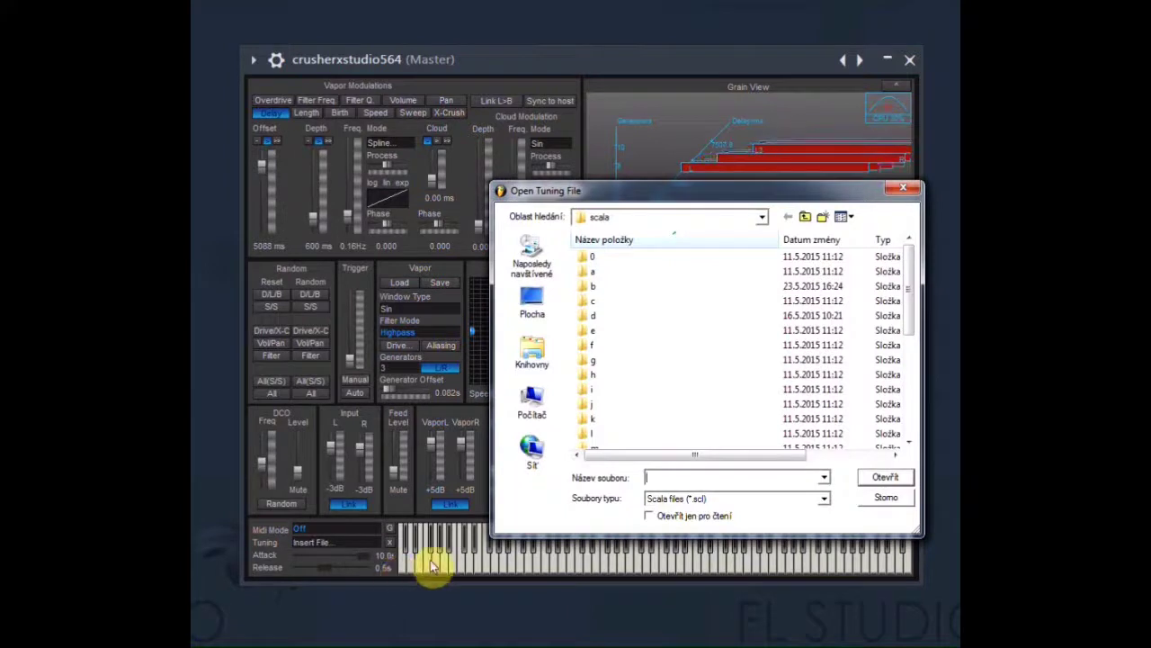
double_click(592, 288)
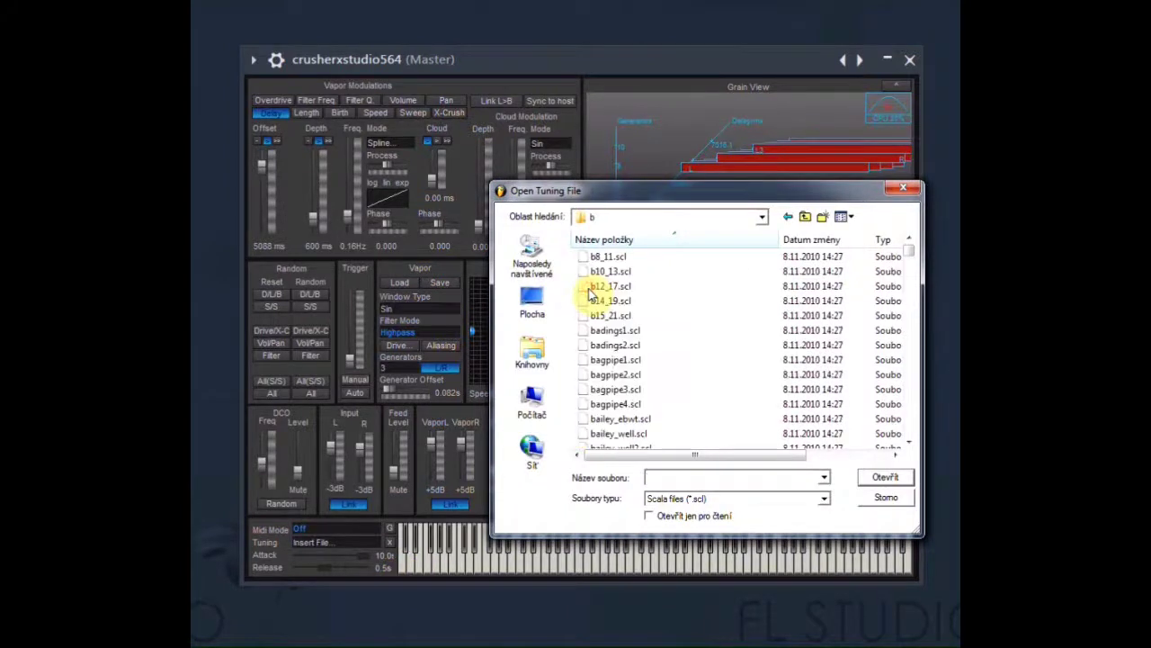
left_click_drag(907, 249, 887, 304)
double_click(611, 378)
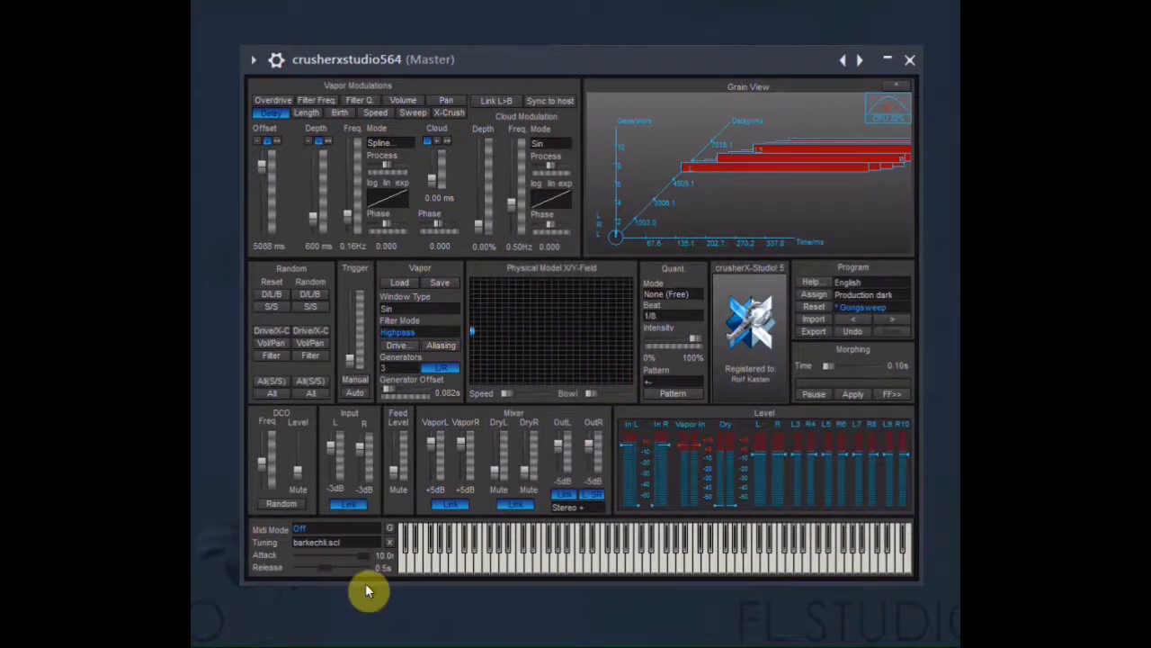
scroll(360, 565, "up", 1)
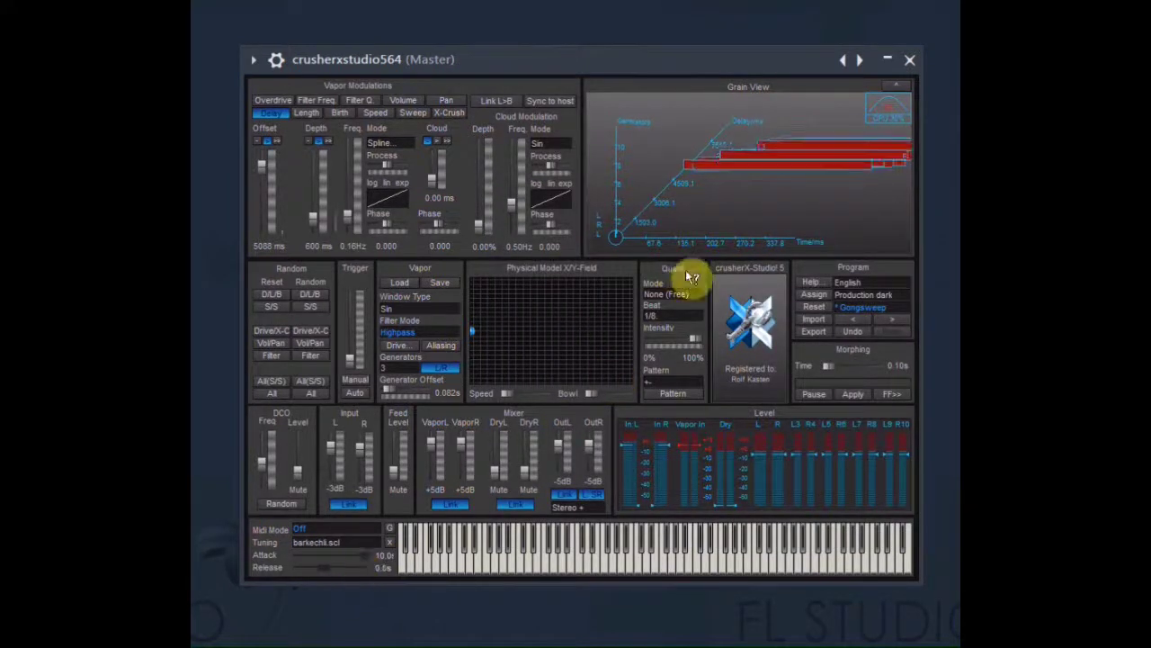
Step: Load the bass_trombone-g1 sample into Vapor and save the Vapor audio as an AIFF file named "test trombone"
left_click(401, 282)
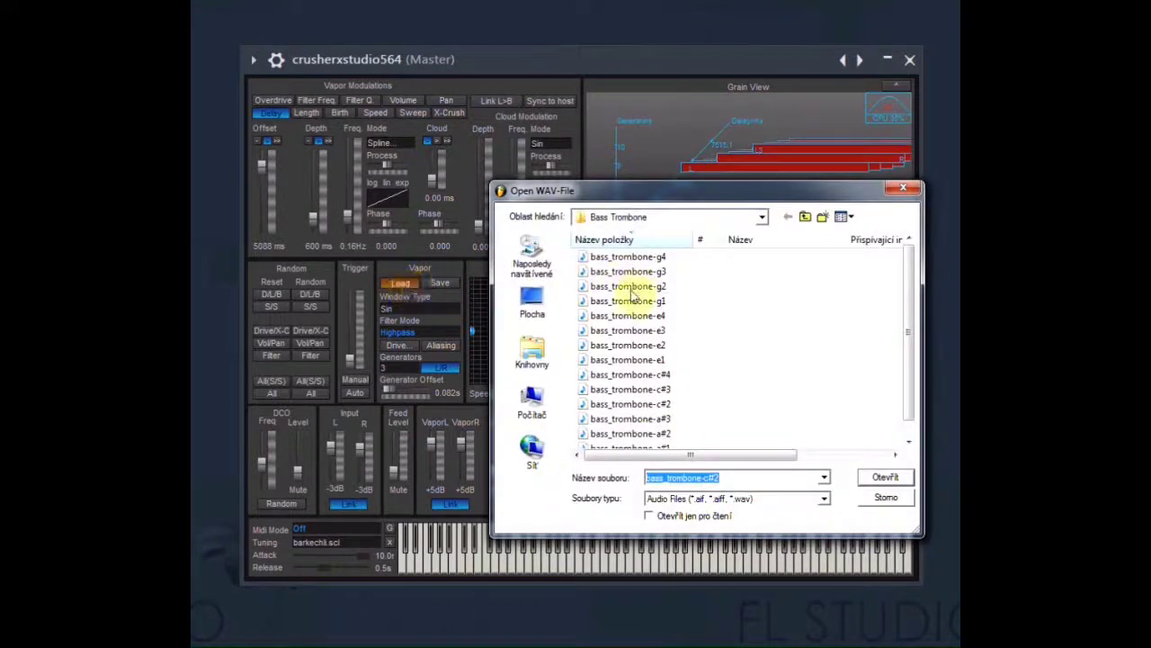
double_click(621, 300)
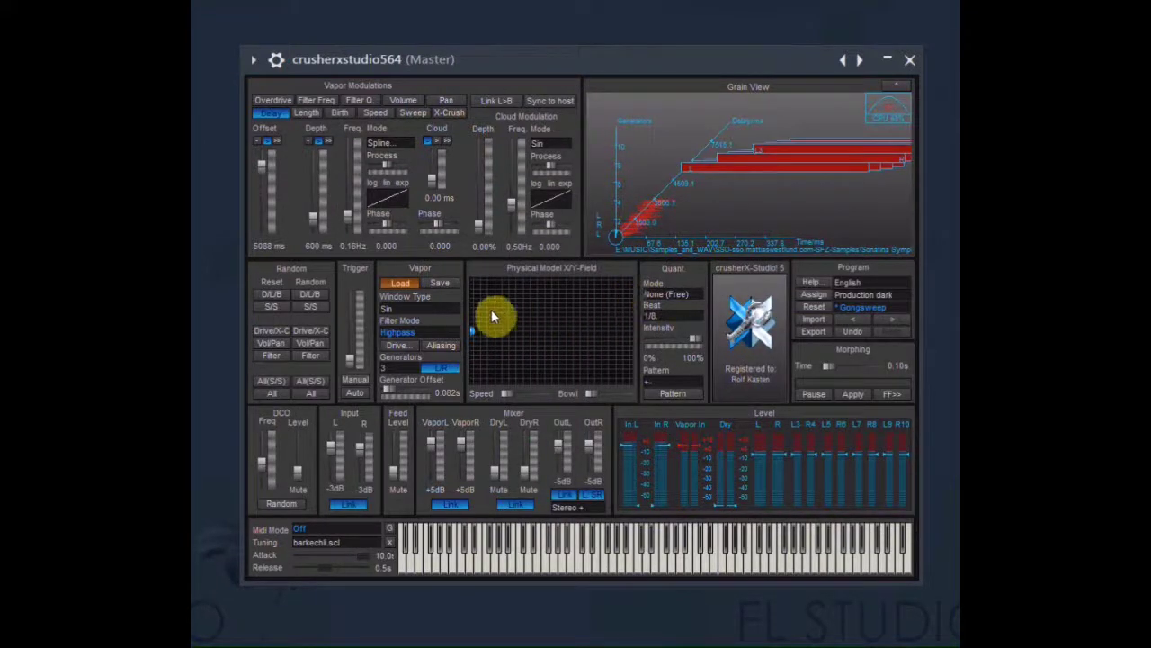
left_click(446, 283)
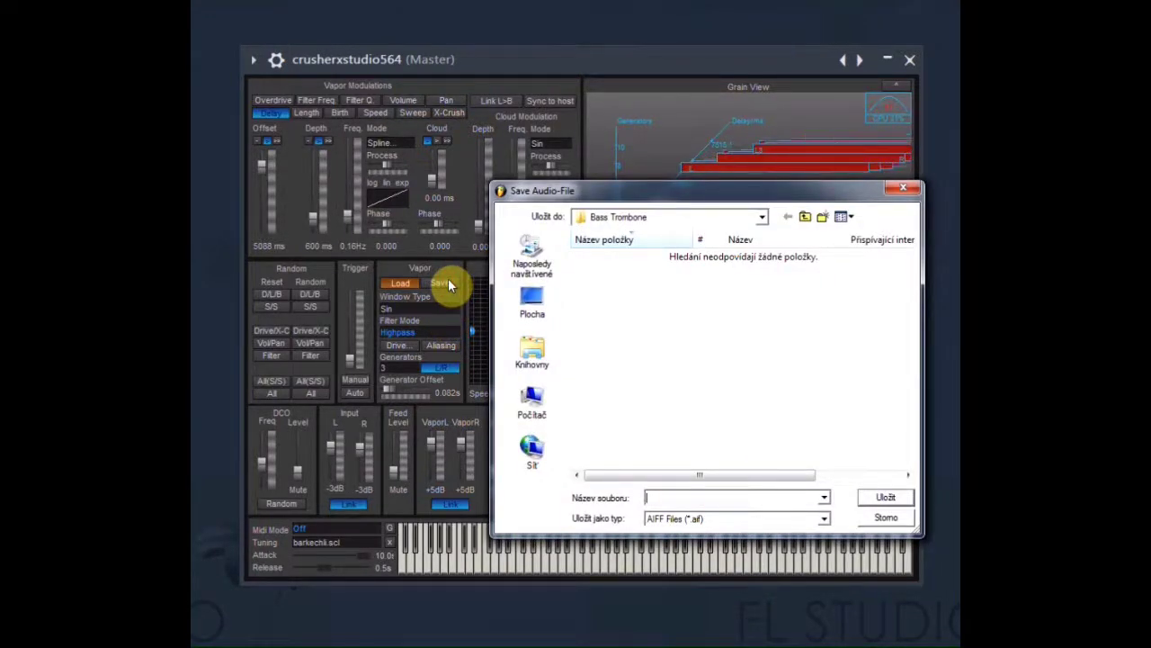
type("test")
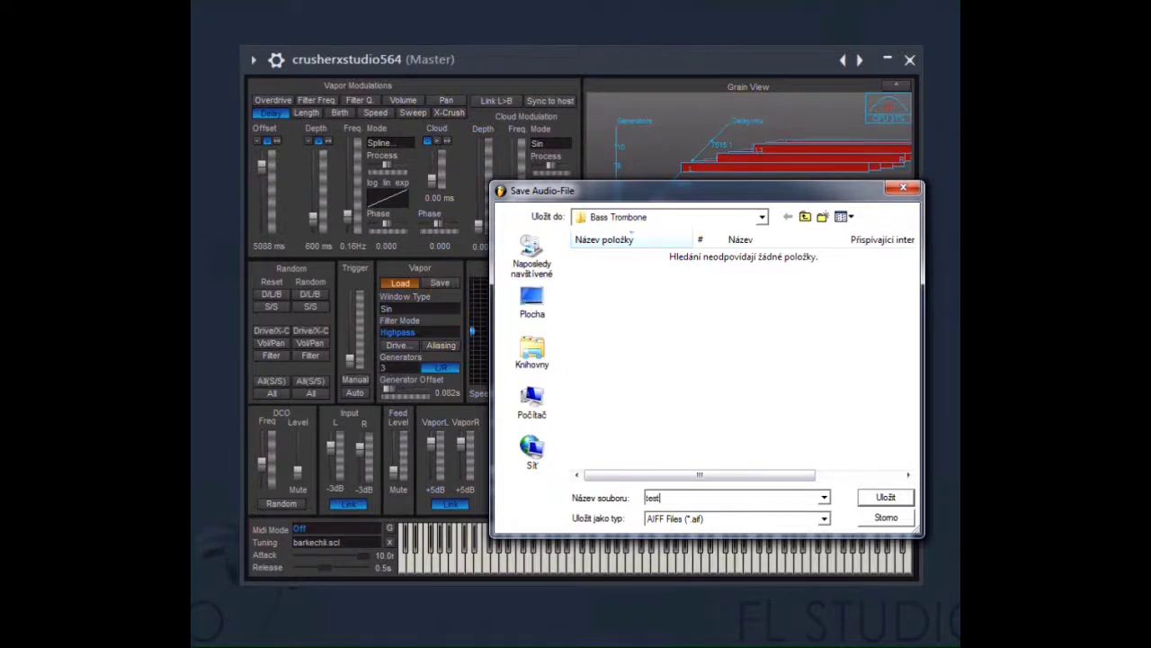
type(" tro")
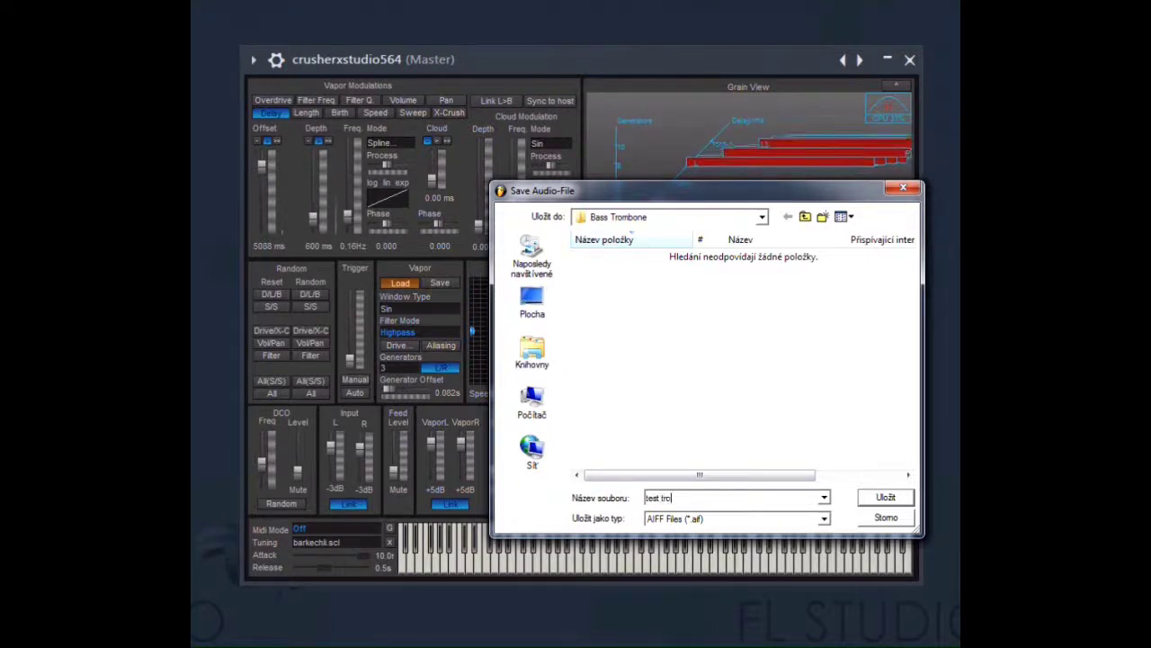
type("mbone")
key("Return")
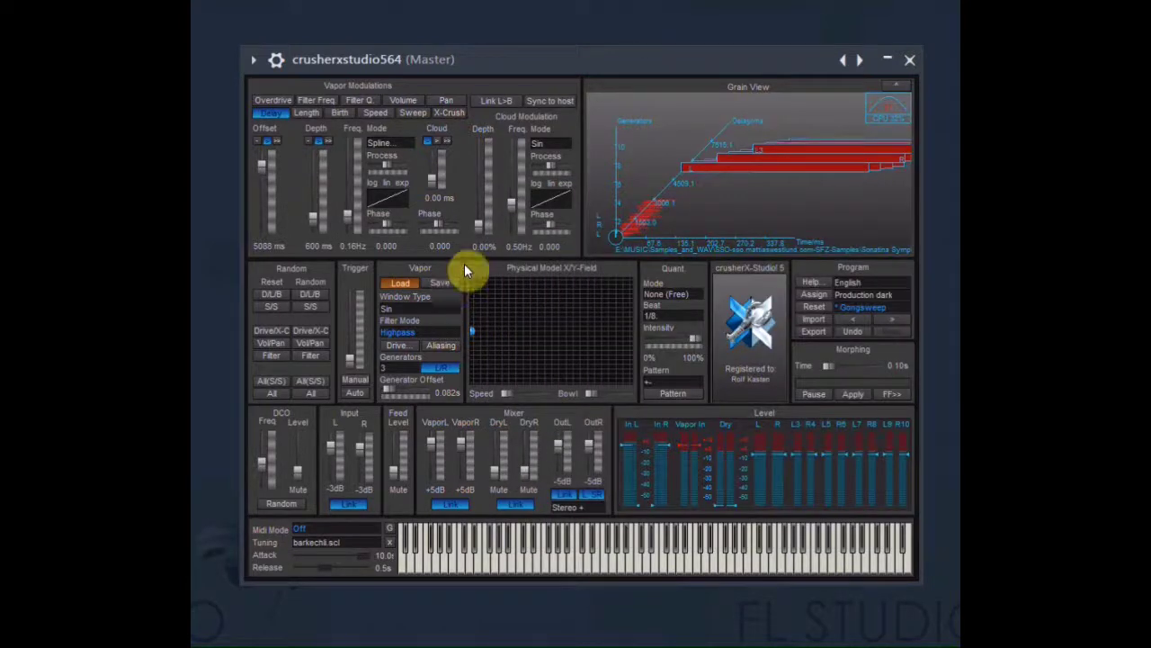
Step: Import the preset Harpvariation program.crx and export the current program as "test preset"
left_click(813, 320)
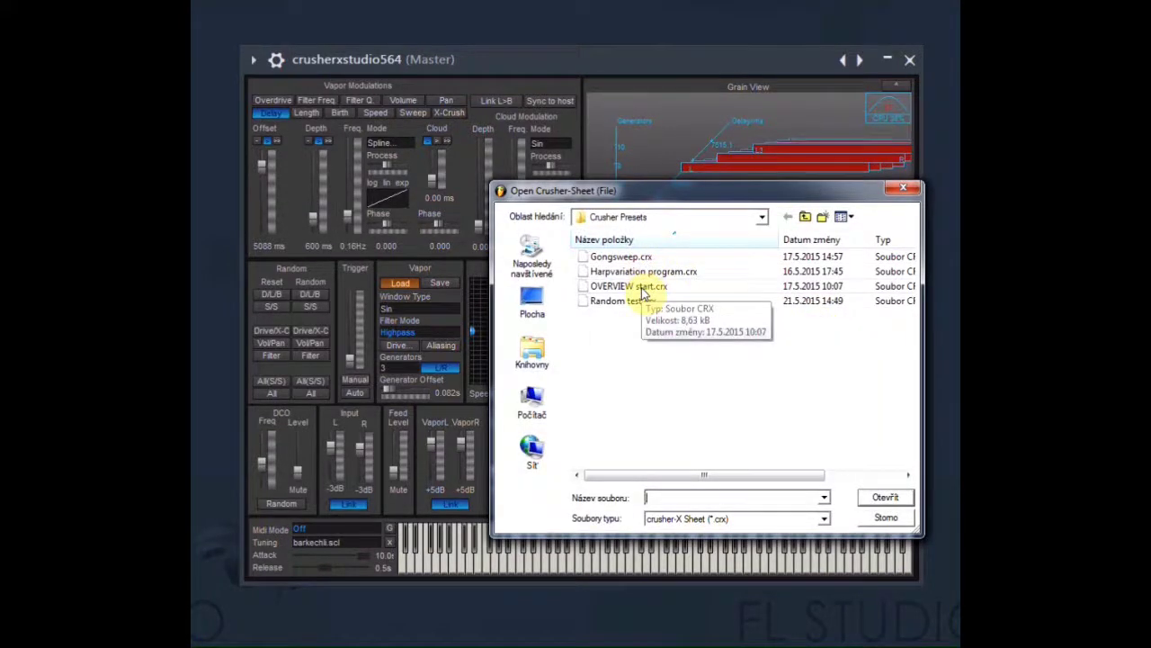
double_click(644, 272)
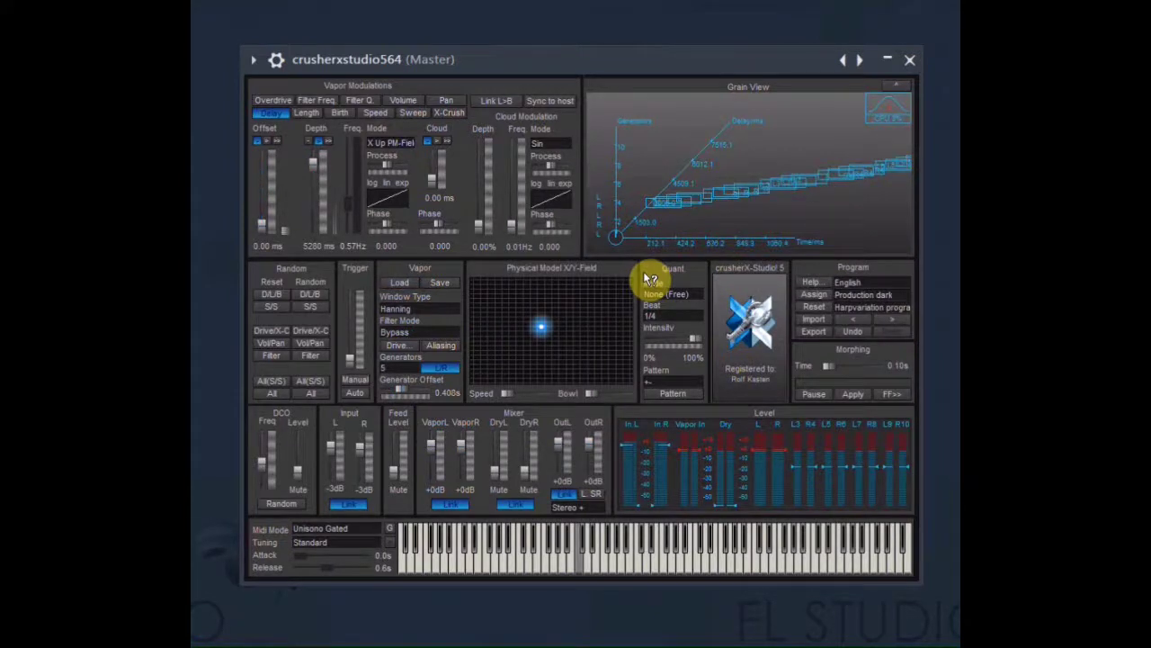
left_click(815, 335)
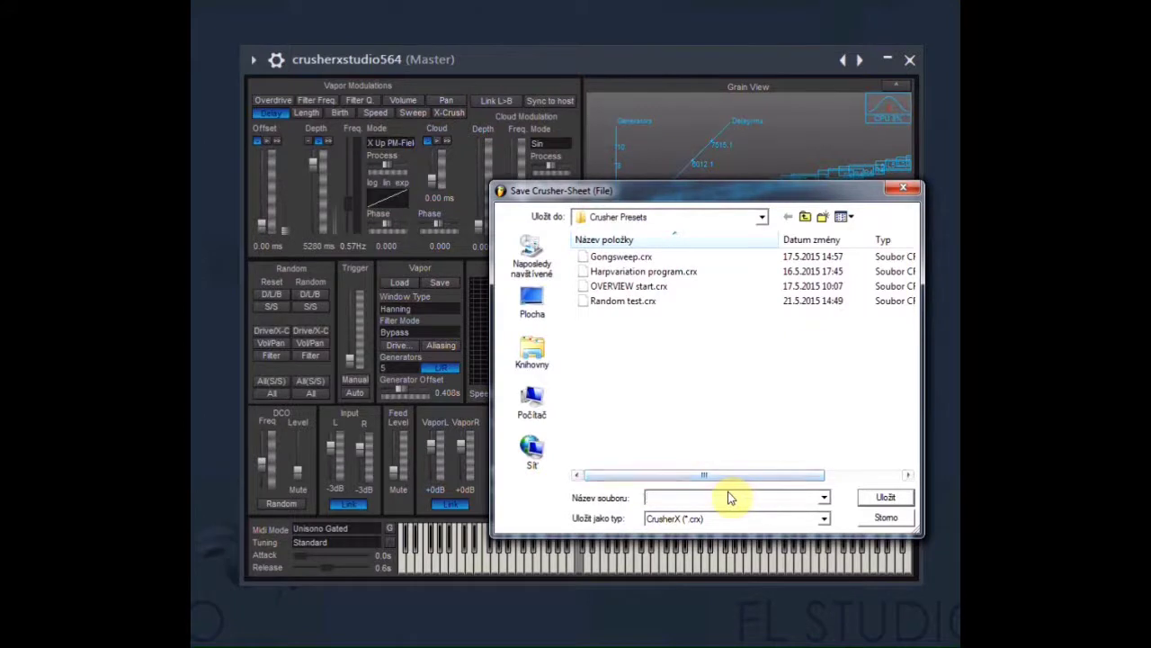
type("test preset")
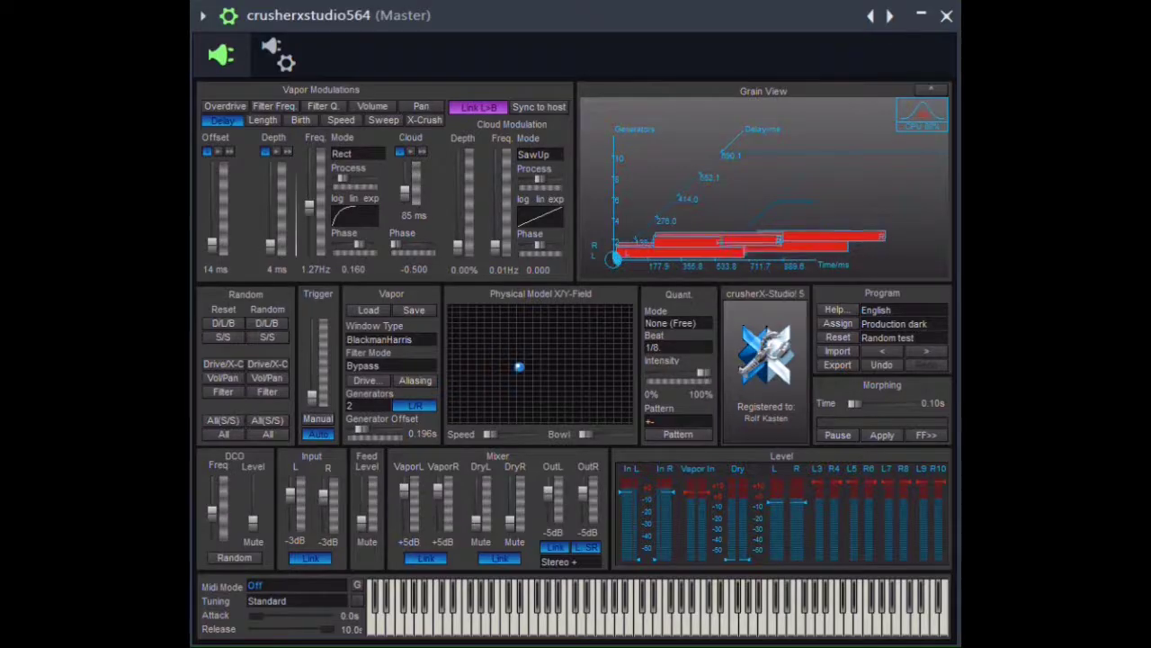
Step: Try to import the preset scale load.crx, choose to kill the program at the error, and cancel the solution search
left_click(838, 353)
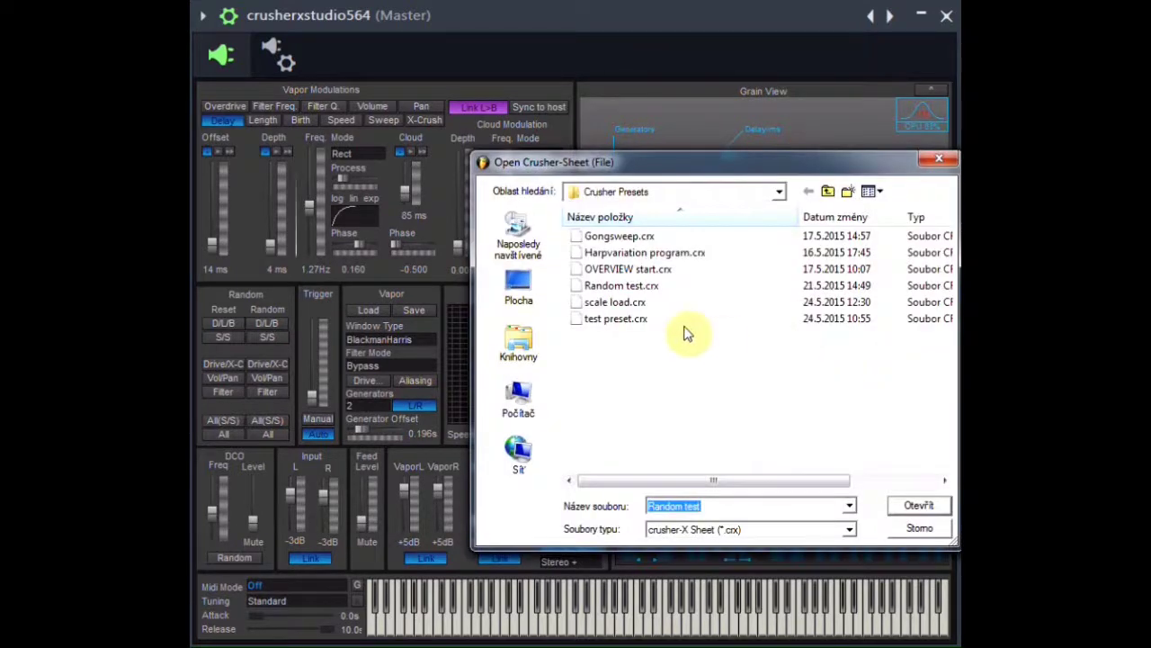
double_click(627, 303)
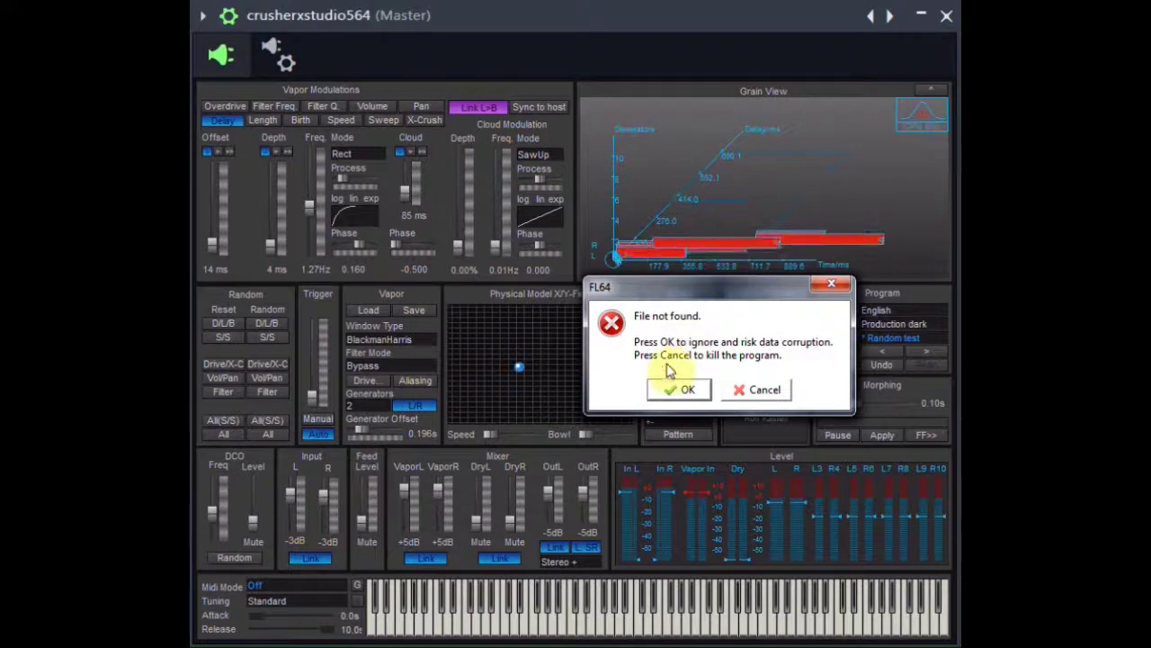
left_click(766, 392)
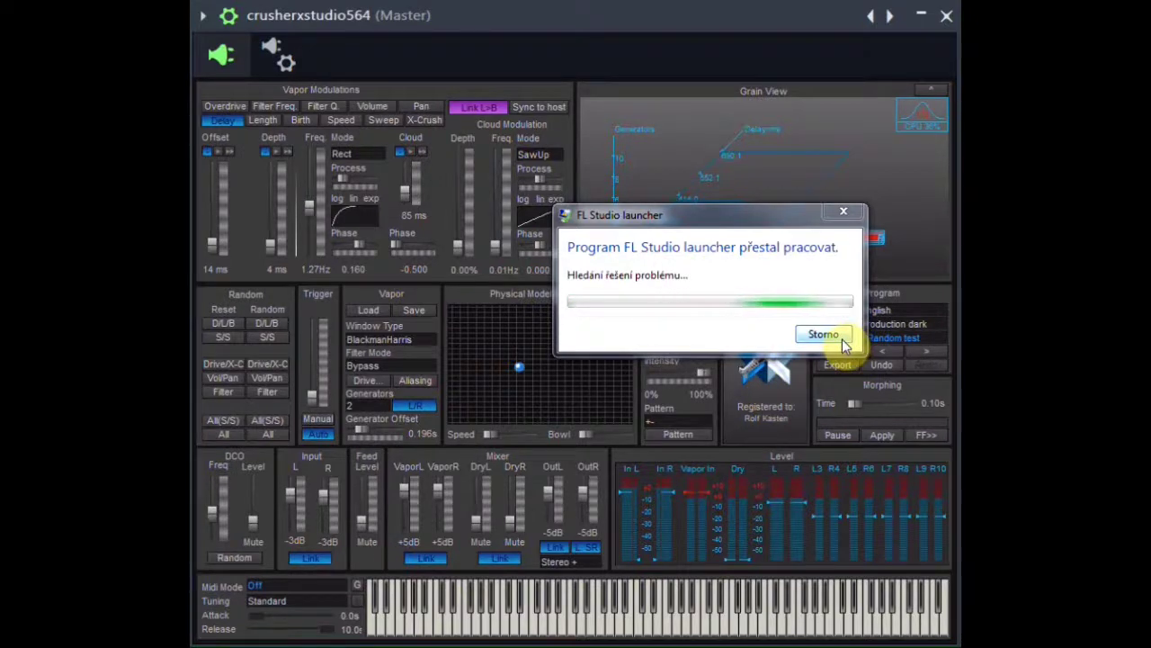
left_click(823, 334)
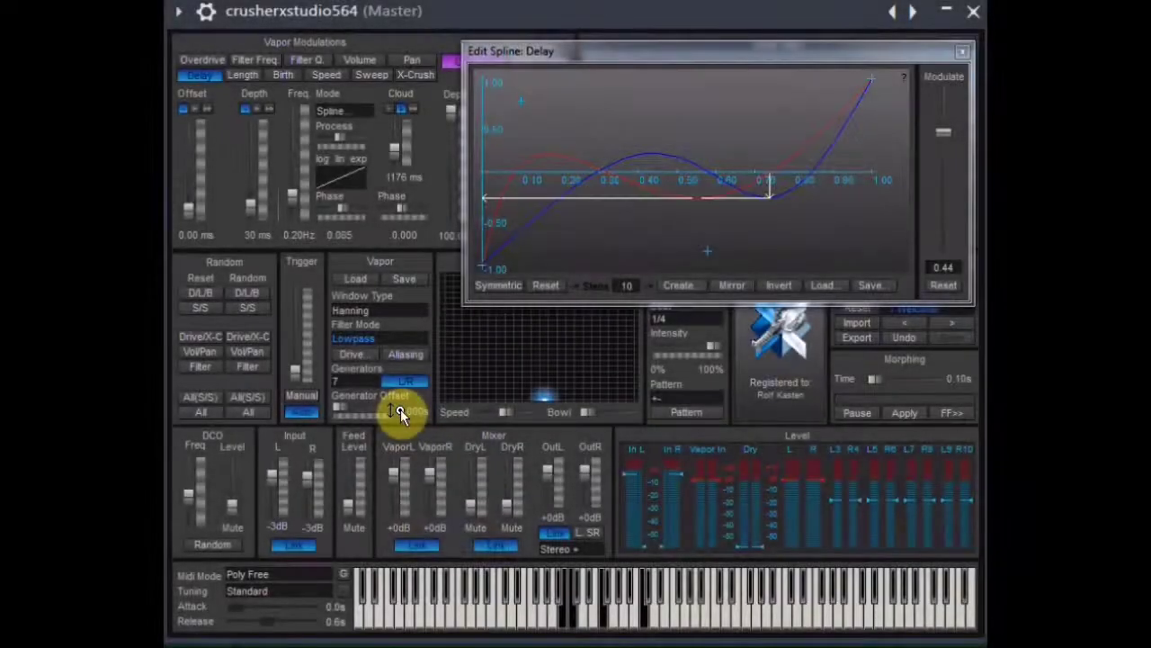
Step: Add a Delay spline control point near (0.33, 0.8), move another to about (0.7, 0.5), and set Modulate to -0.22
left_click(614, 102)
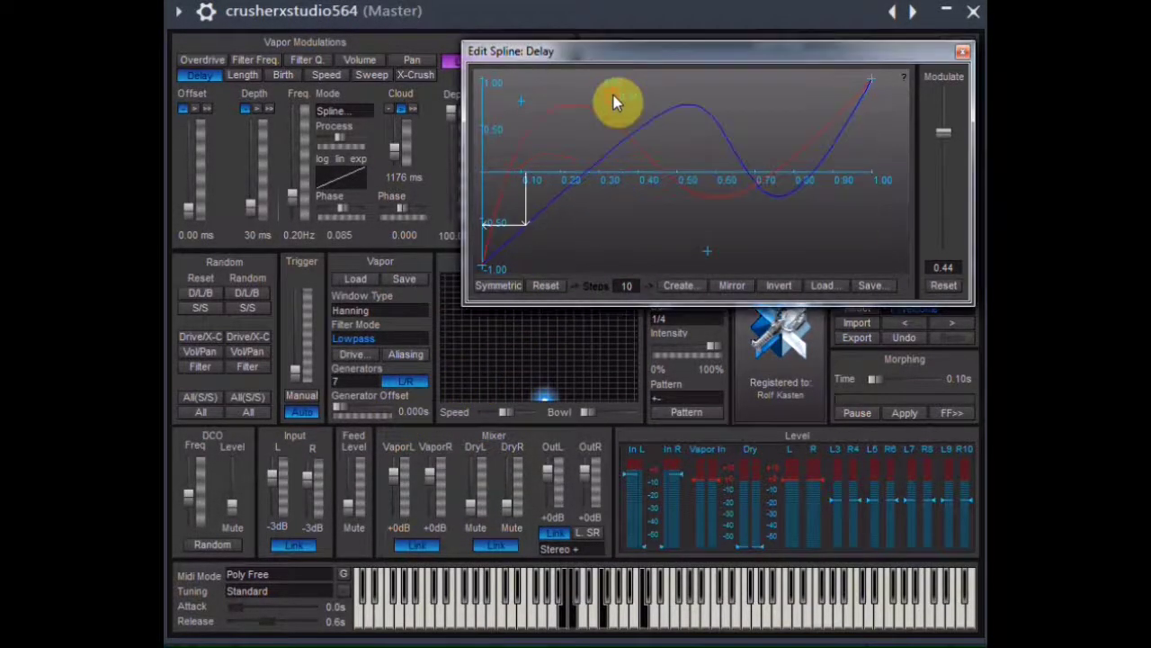
mouse_move(639, 186)
left_mouse_down()
mouse_move(653, 211)
mouse_move(687, 230)
mouse_move(743, 186)
mouse_move(759, 129)
left_mouse_up()
left_click_drag(944, 132, 936, 189)
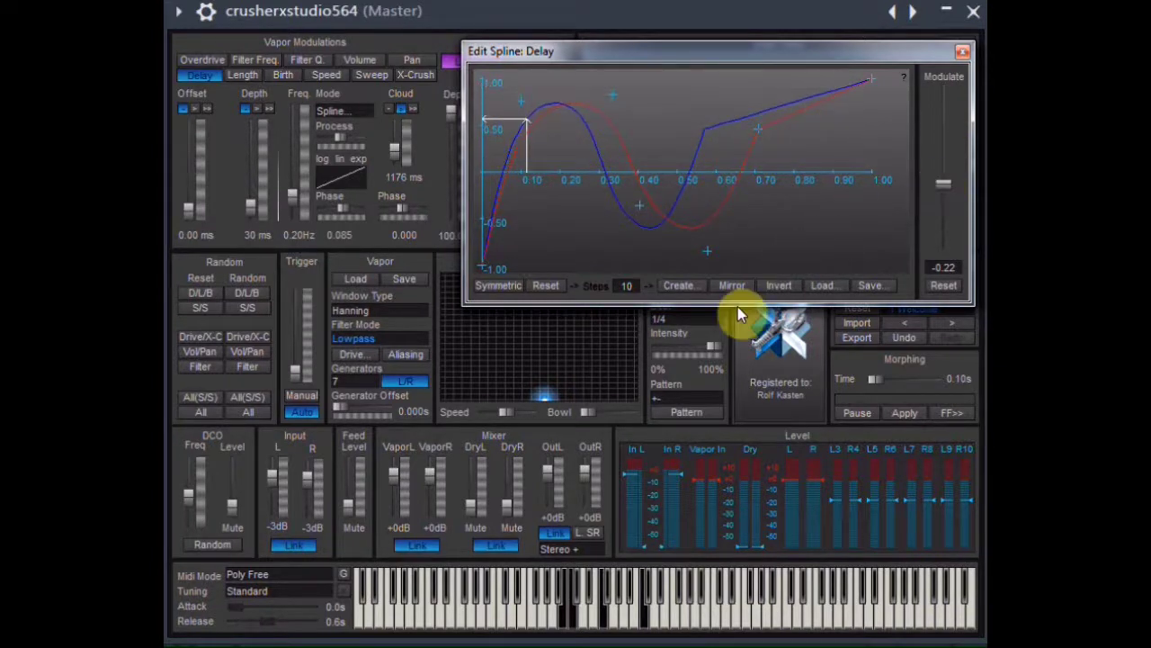
Step: Save the reshaped Delay spline in the Crusher Presets folder as "splinetest 1" and close the spline editor
left_click(861, 286)
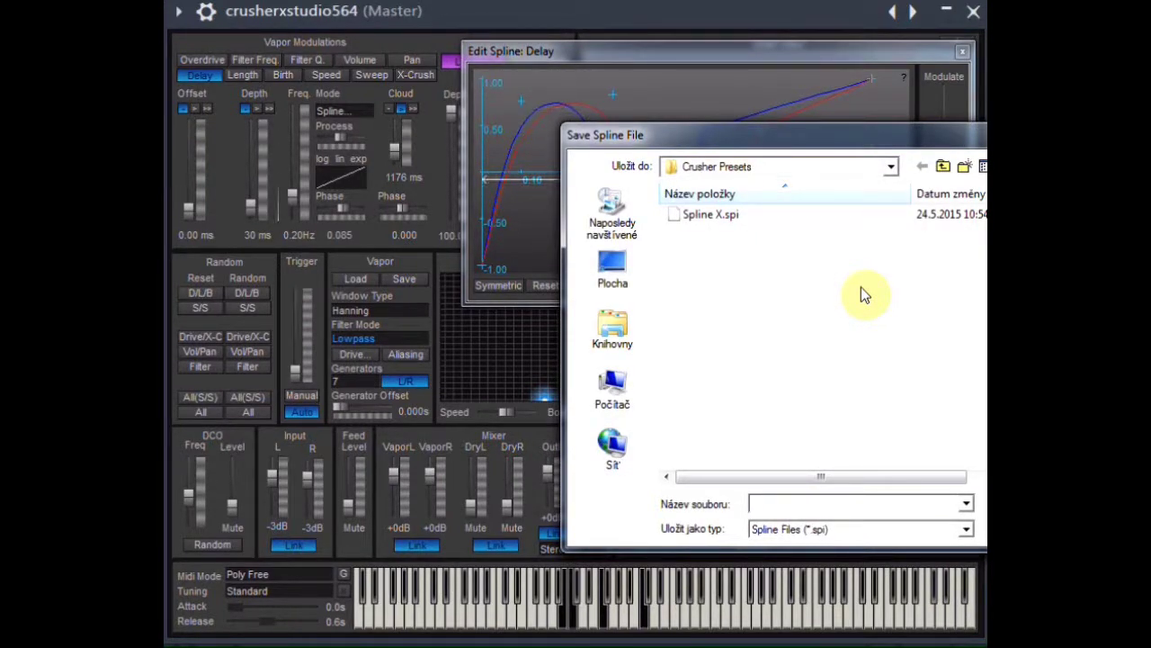
type("splinete")
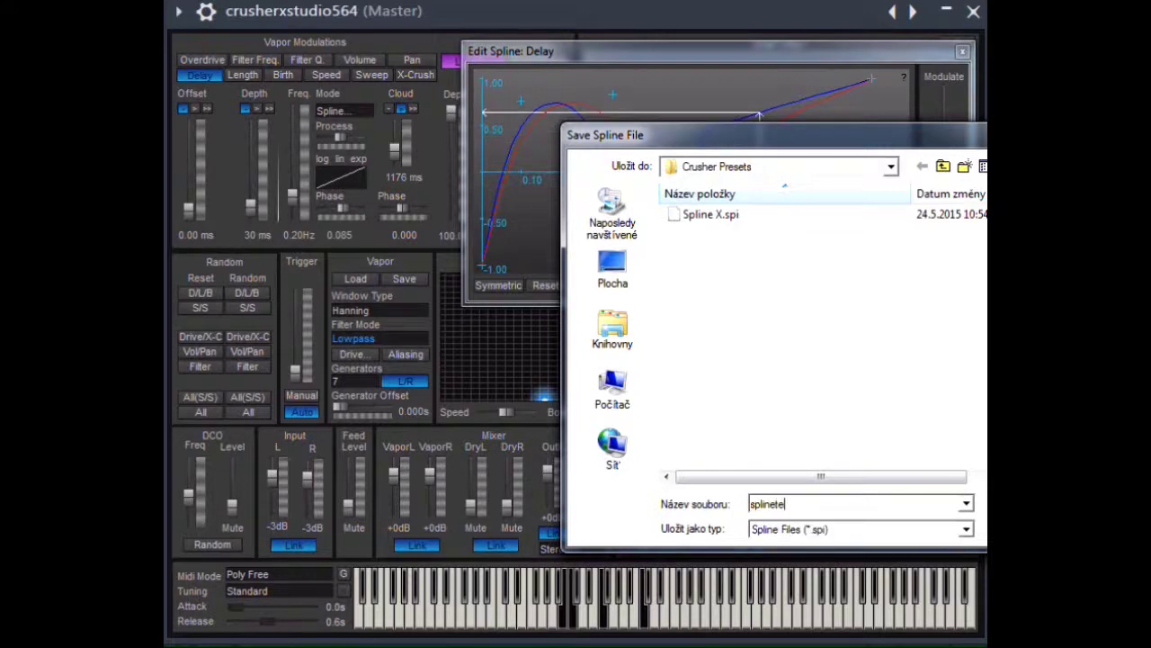
type("st ")
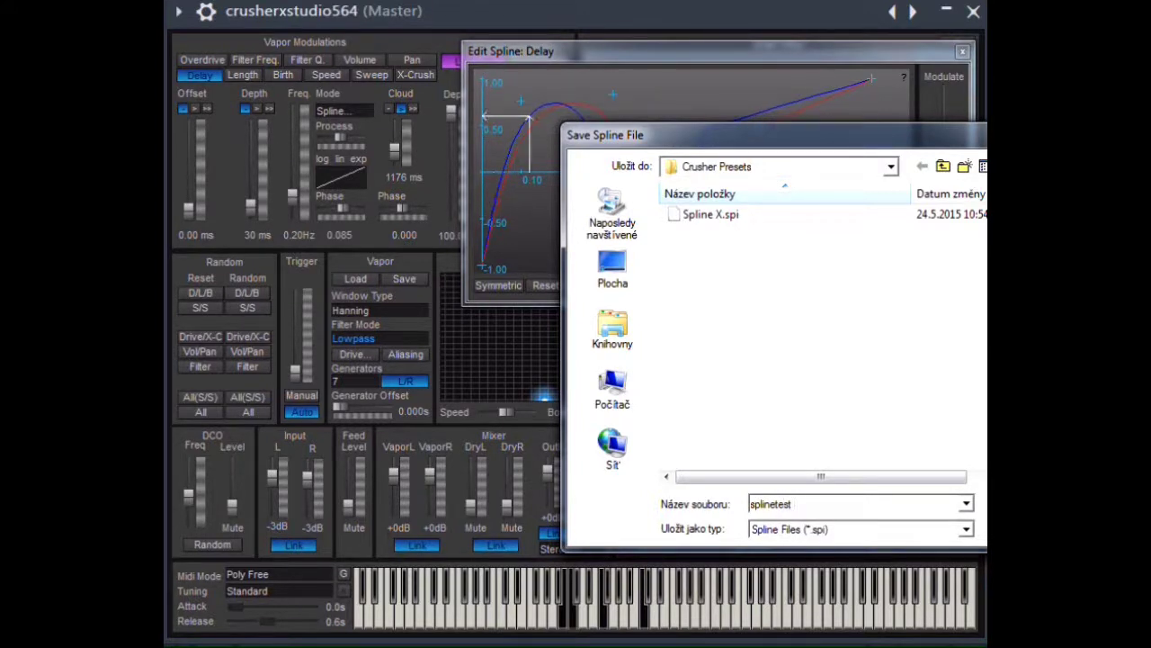
type("1")
key("Return")
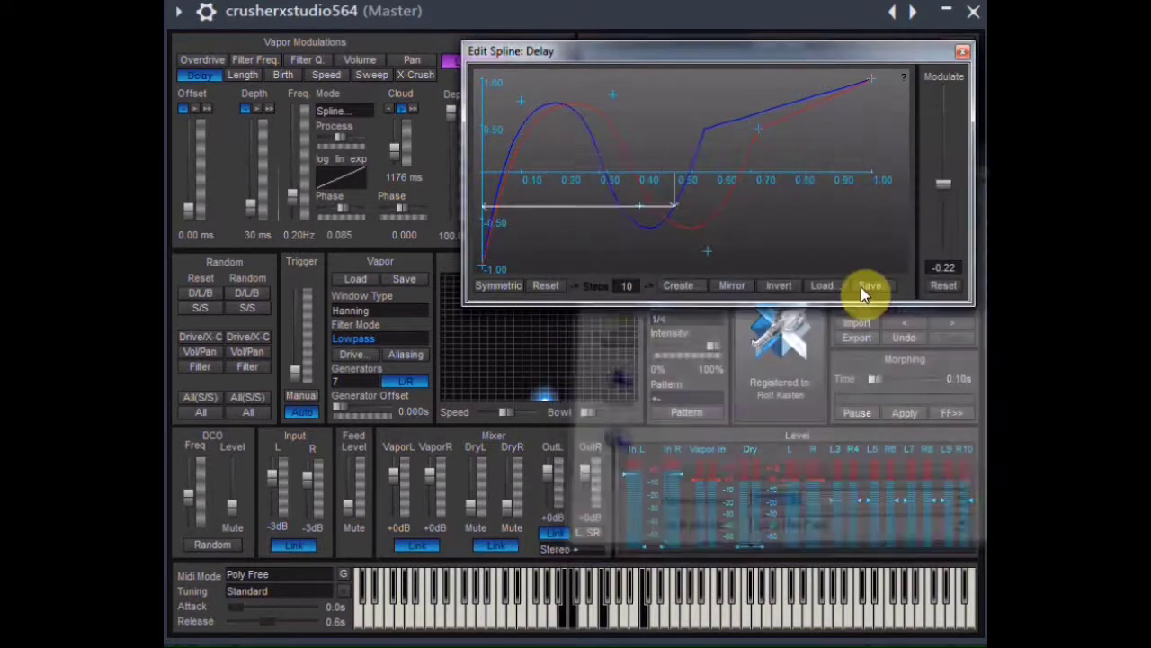
left_click(959, 51)
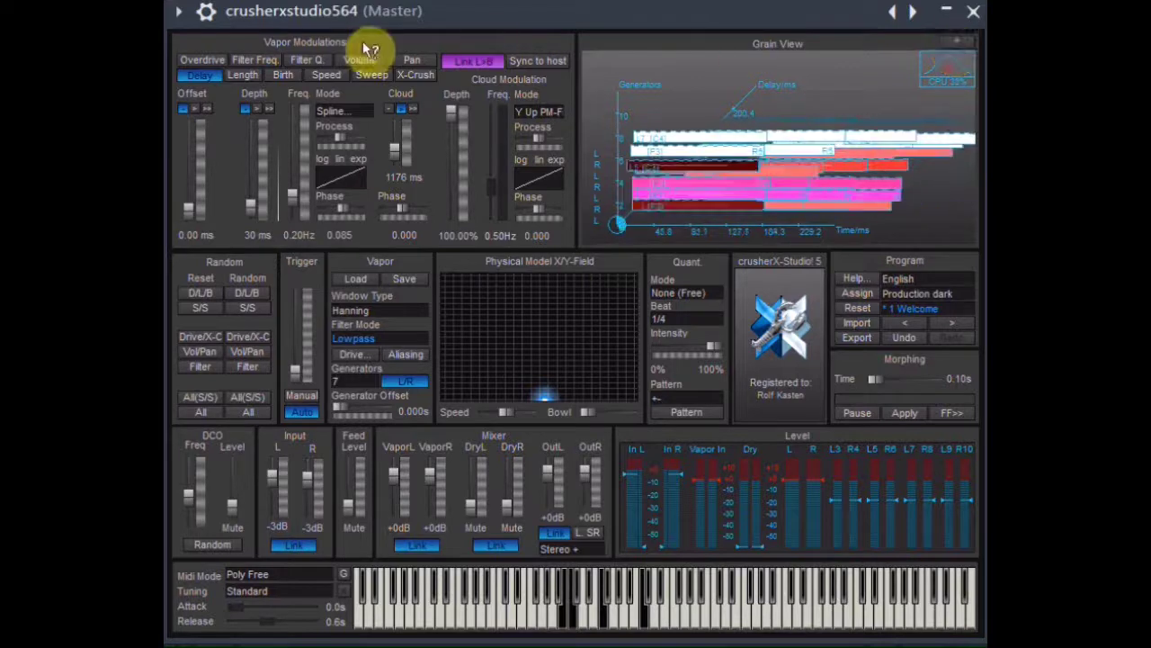
Step: Open the Filter Freq. spline and reshape it with a peak near (0.3, 0.8), a trough near (0.54, -0.65) and Modulate at -0.02
left_click(269, 59)
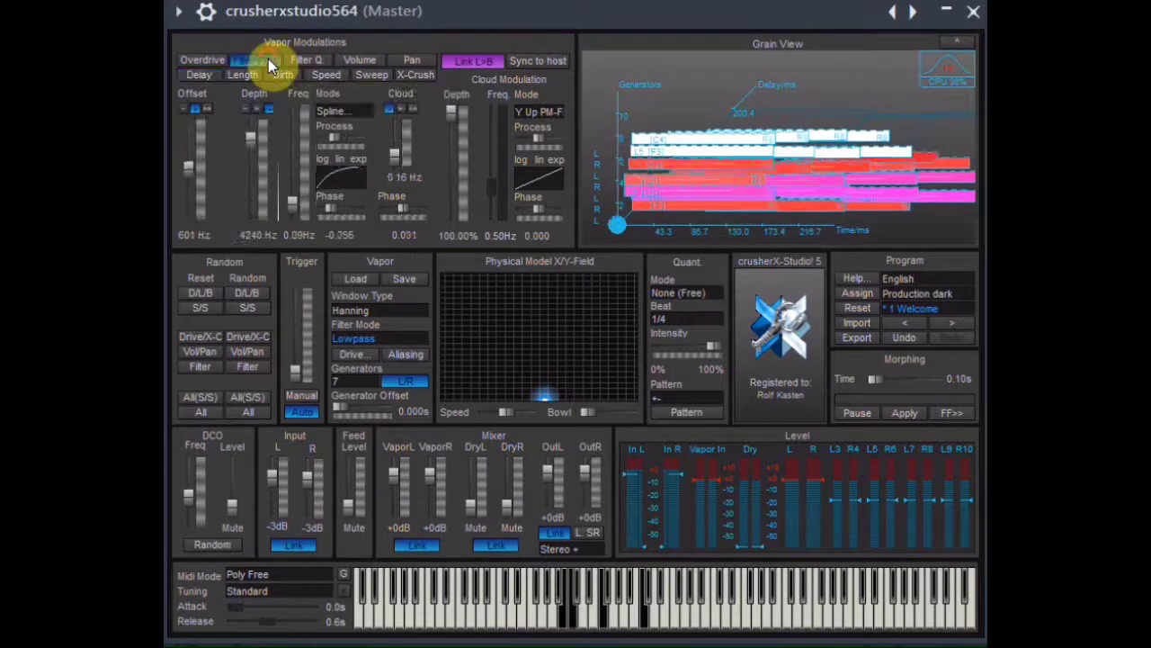
left_click(333, 112)
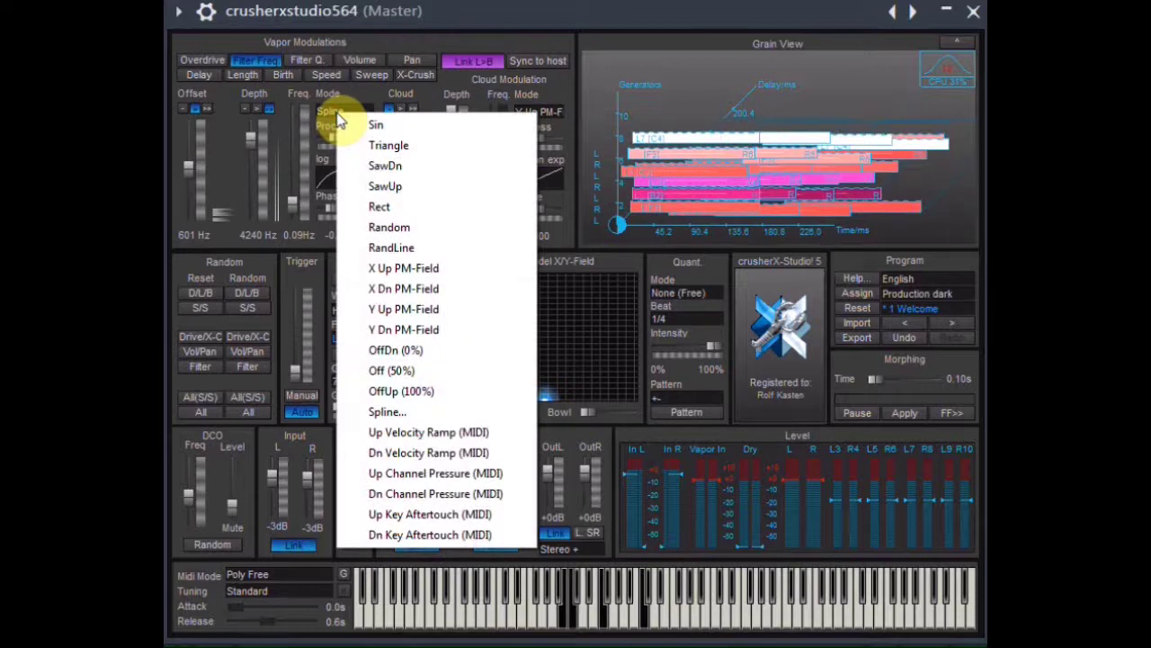
left_click(380, 411)
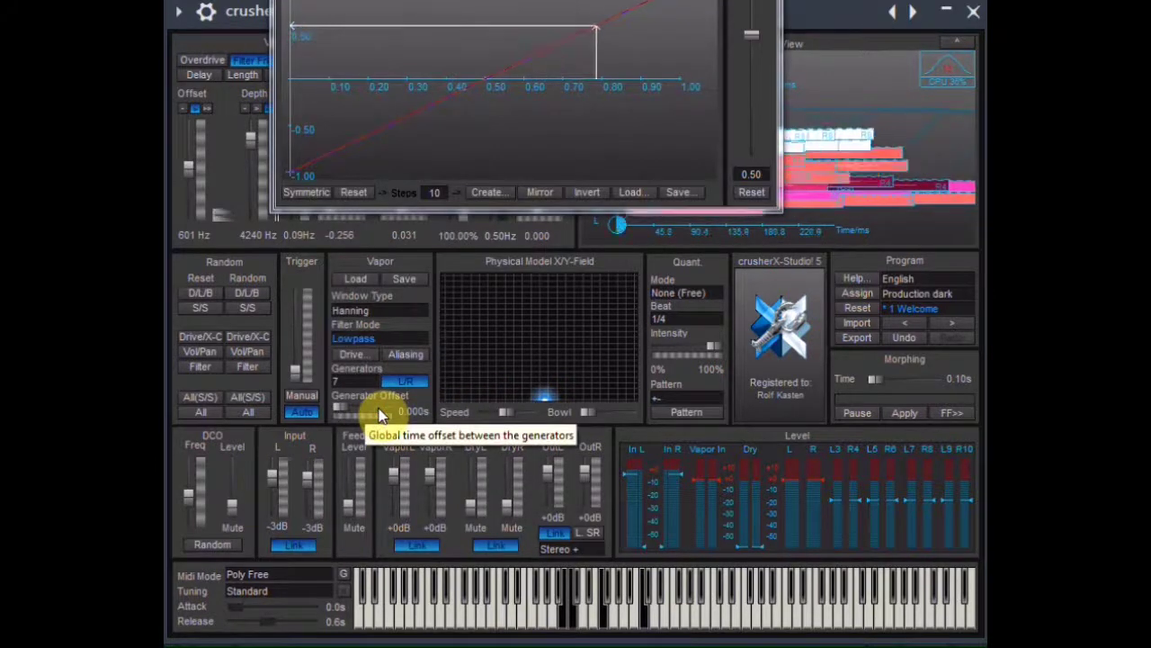
left_click(322, 23)
left_click_drag(370, 48, 552, 11)
left_click_drag(627, 120, 654, 136)
left_click_drag(752, 35, 743, 73)
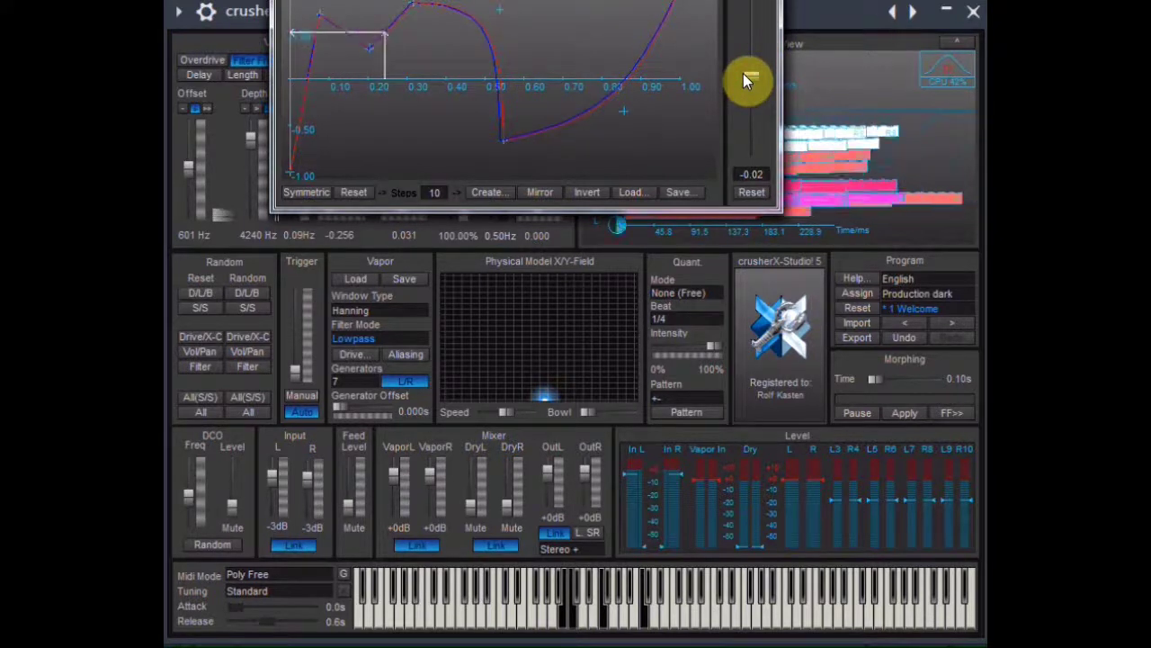
Step: Save the reshaped Filter Freq. spline in the Crusher Presets folder as "PresetX_FilterFandQ" and close the spline editor
left_click(677, 193)
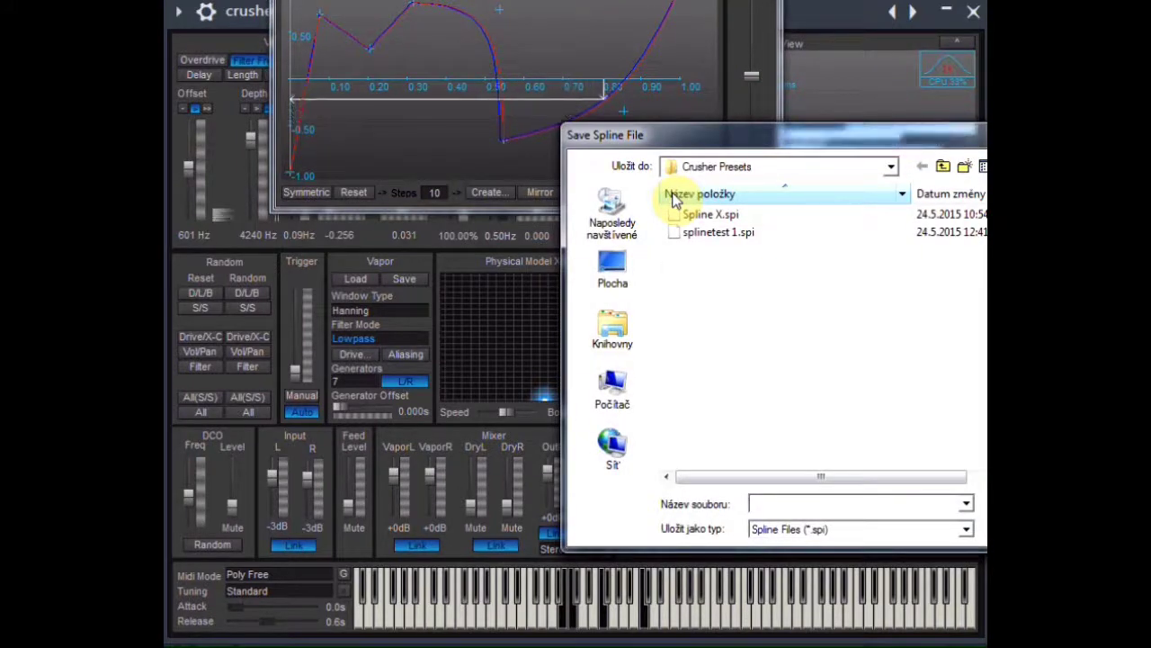
type("Preset")
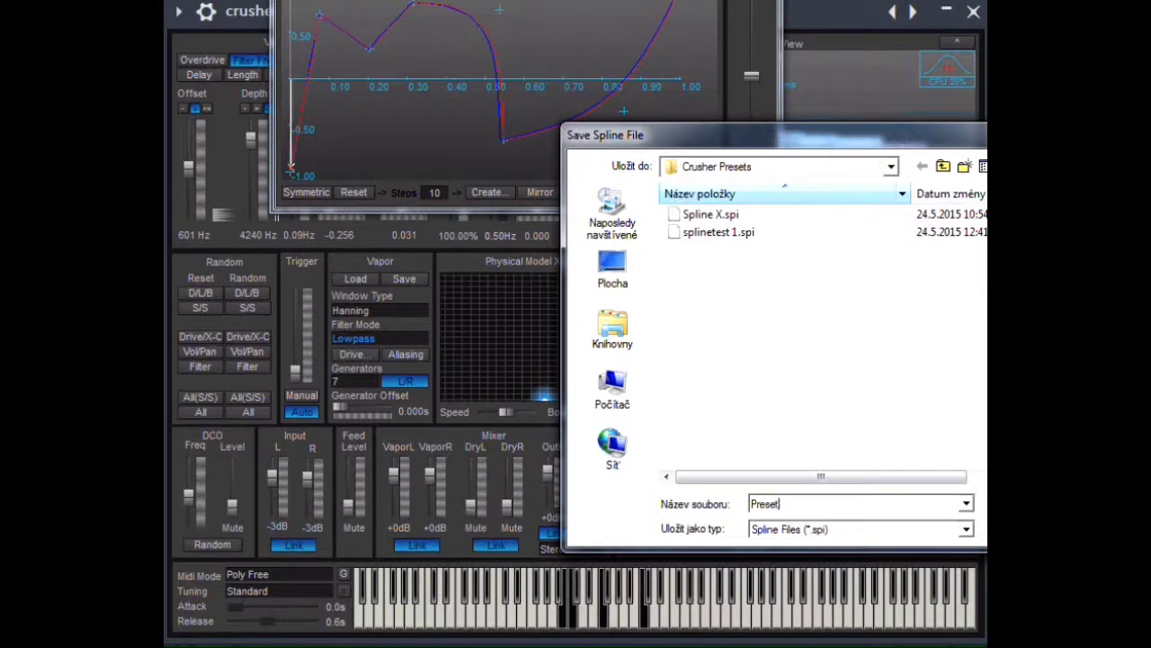
type("X")
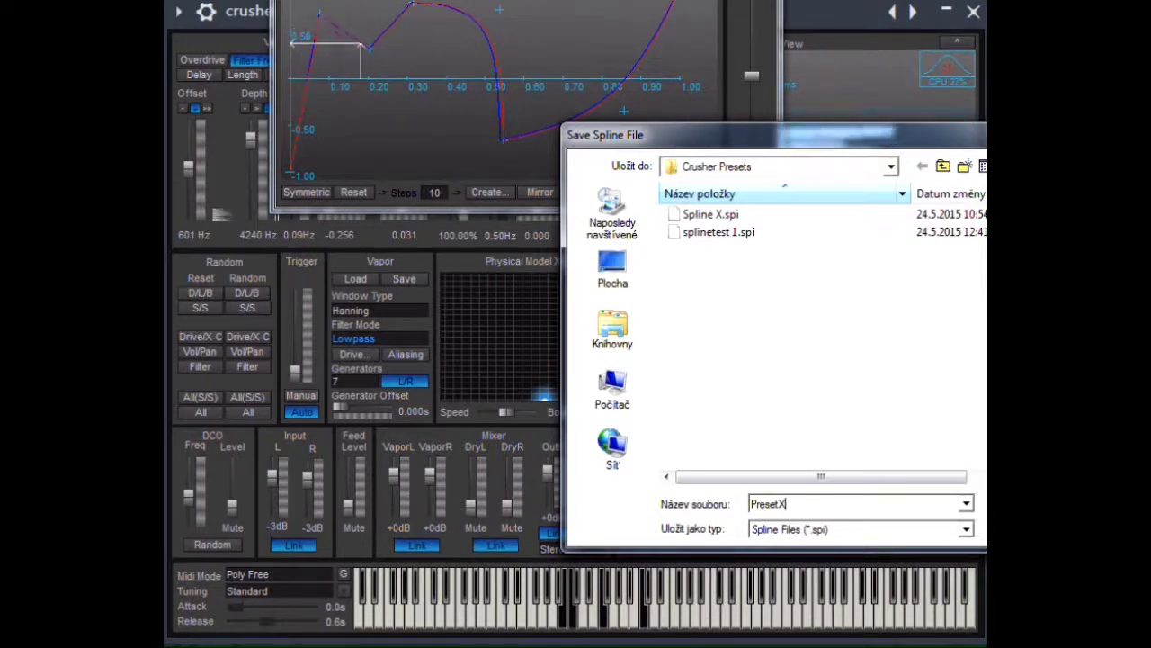
type("_")
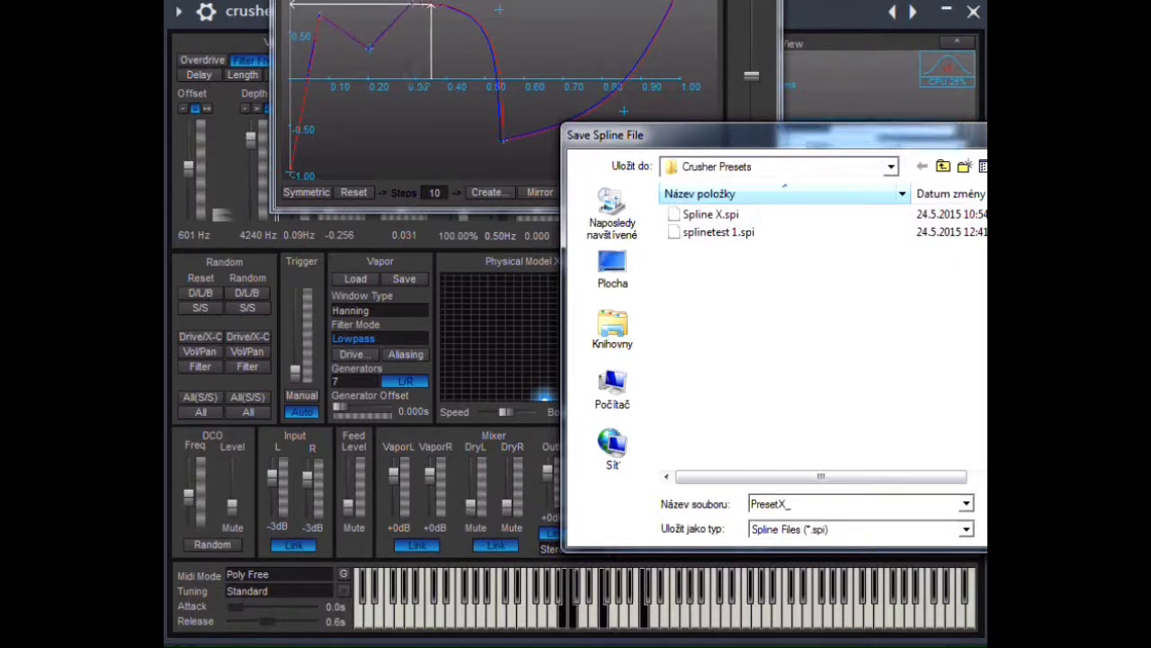
type("Filter")
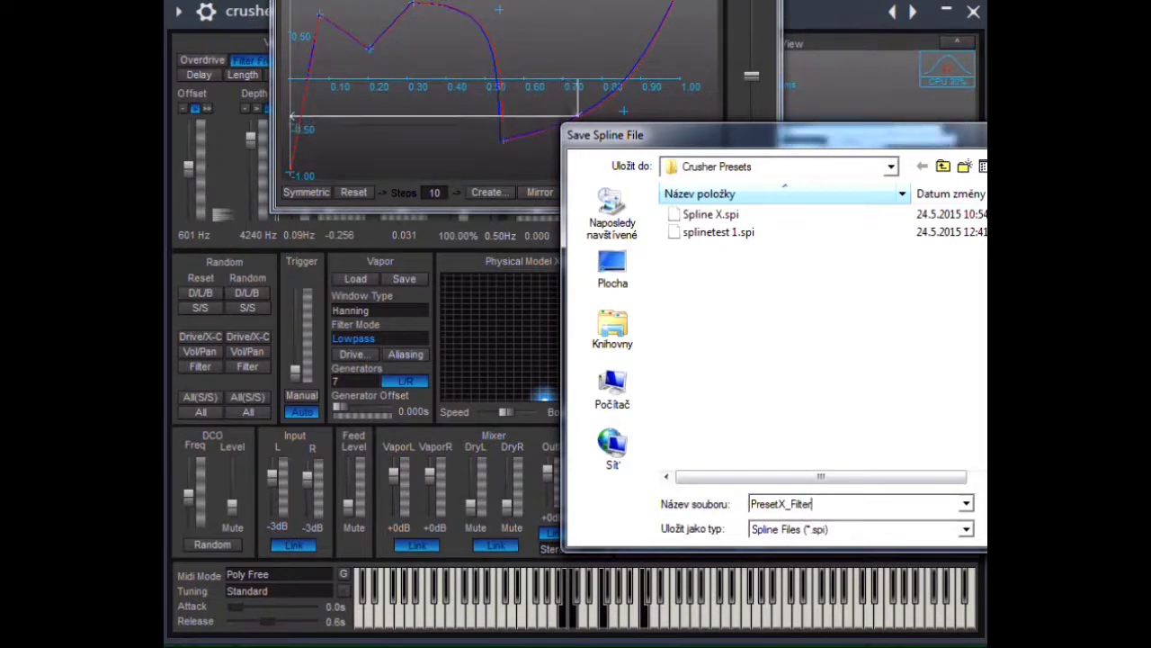
type("Fand")
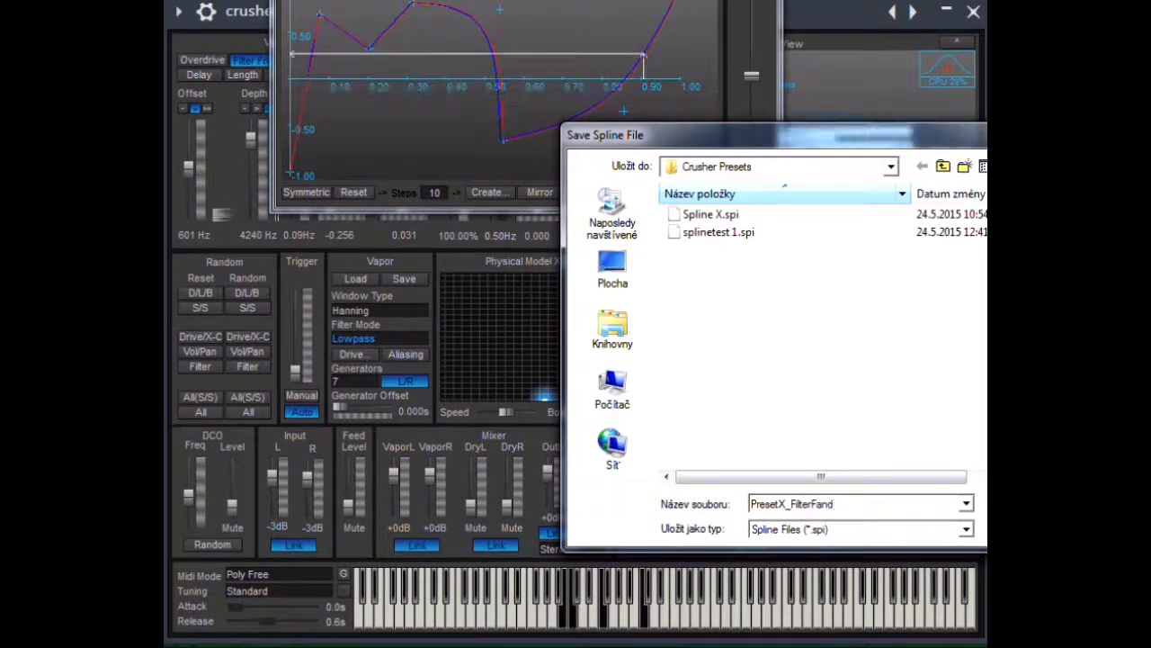
type("Q")
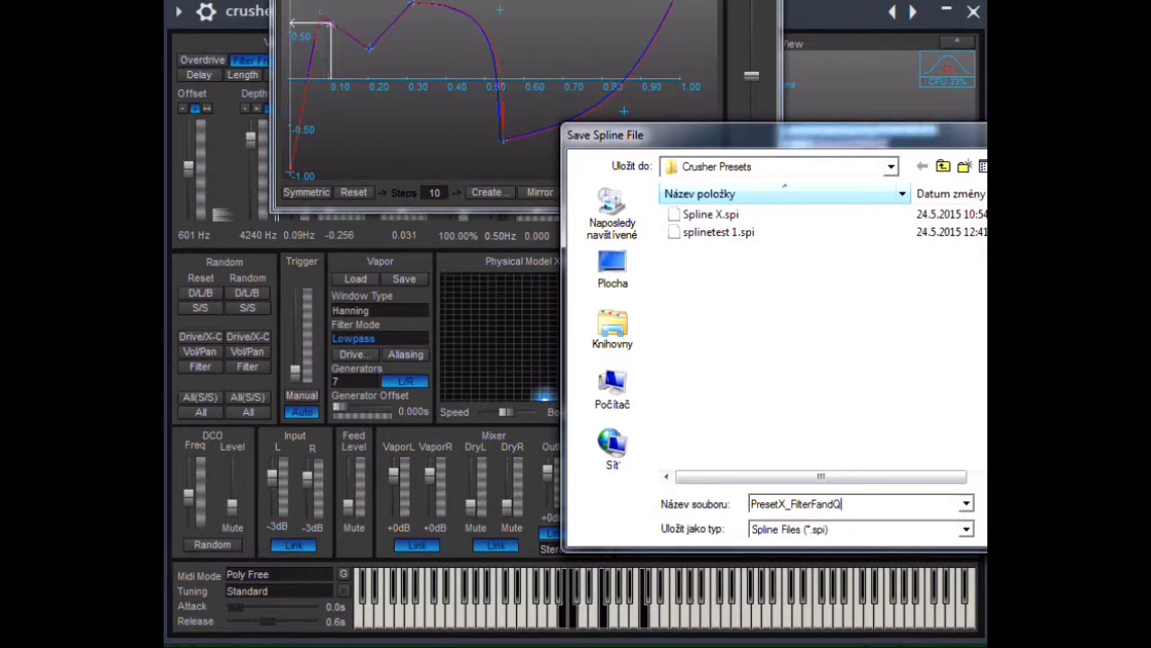
key("Return")
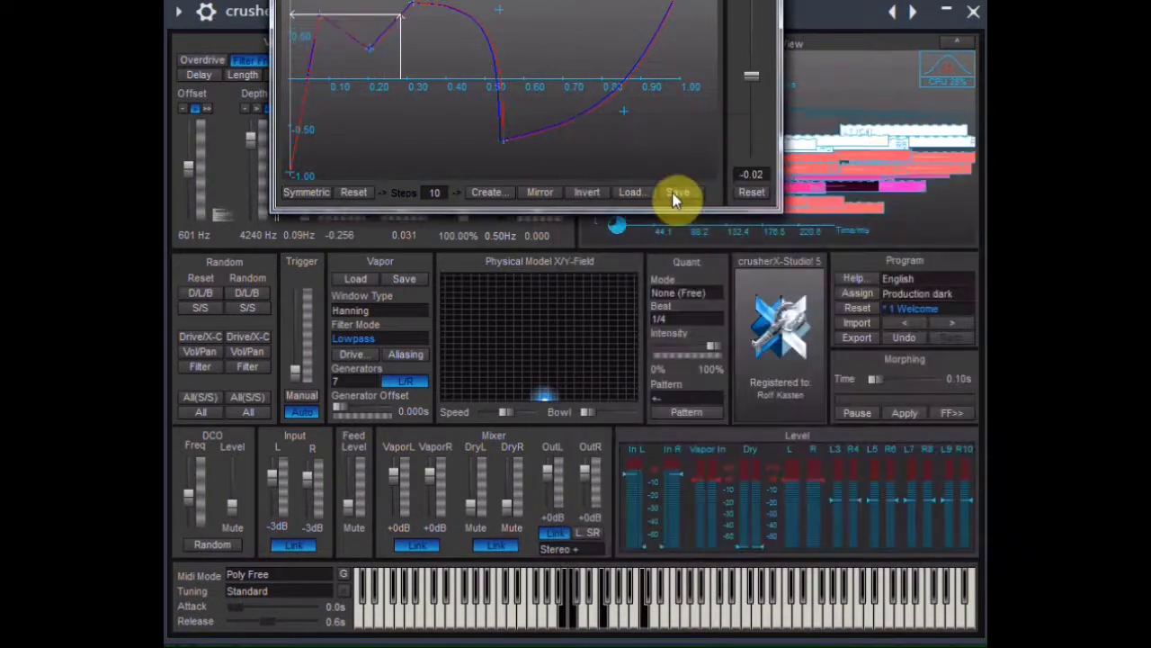
left_click(756, 3)
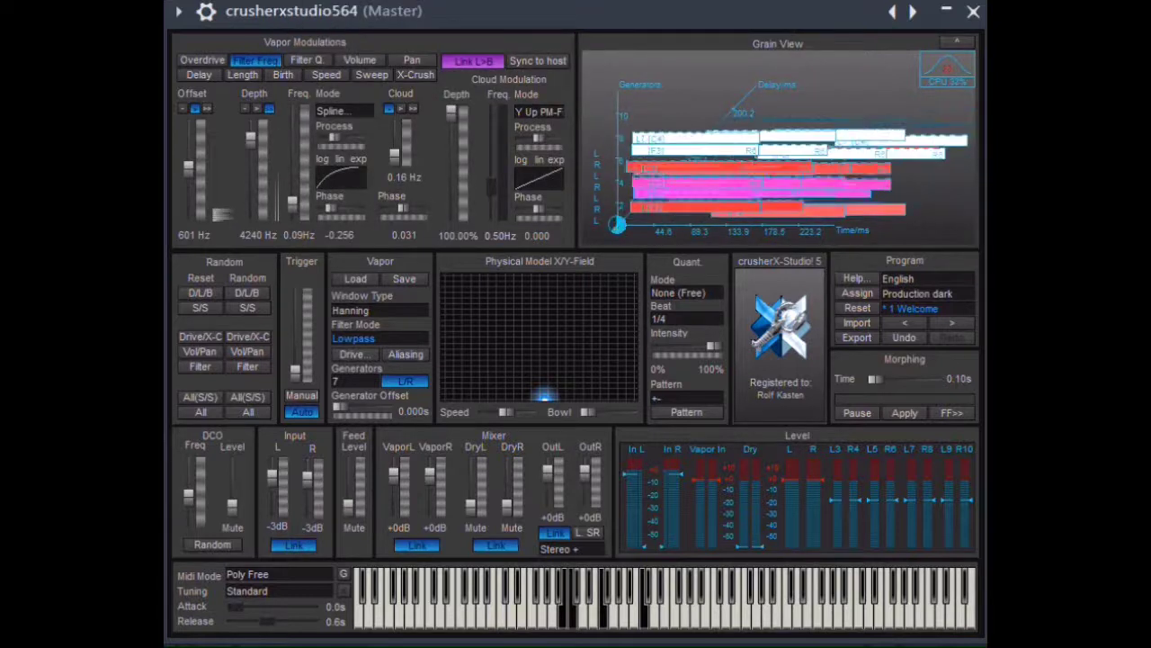
Step: Set the Filter Q modulation mode to Spline and load PresetX_FilterFandQ.spi as its curve
left_click(312, 62)
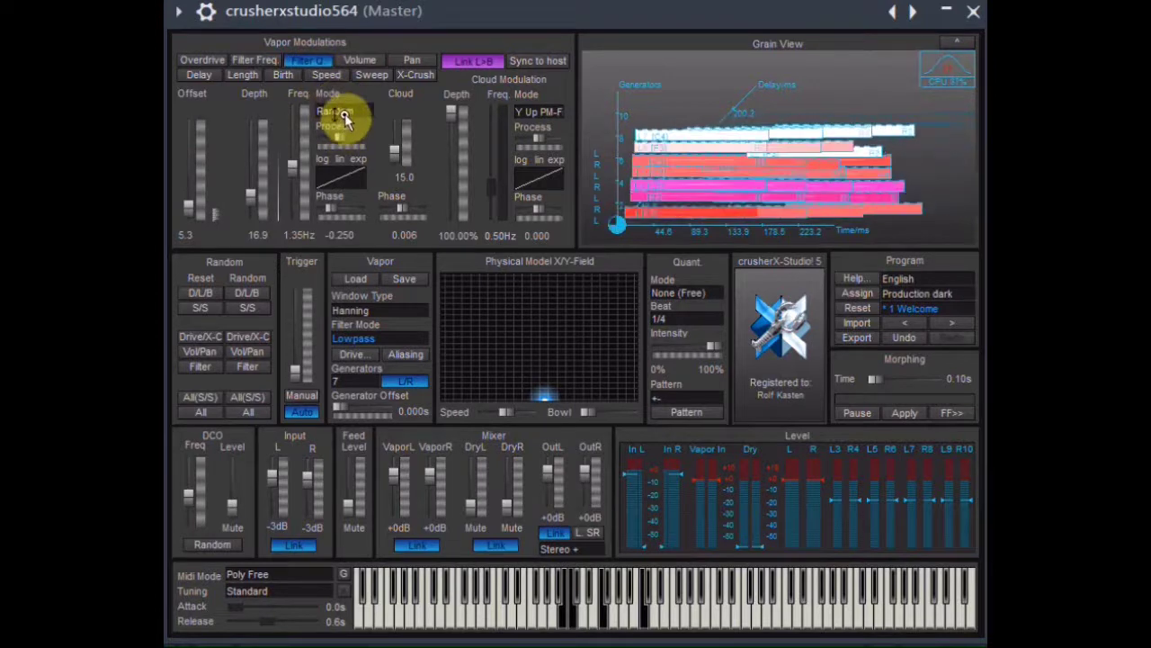
left_click(344, 114)
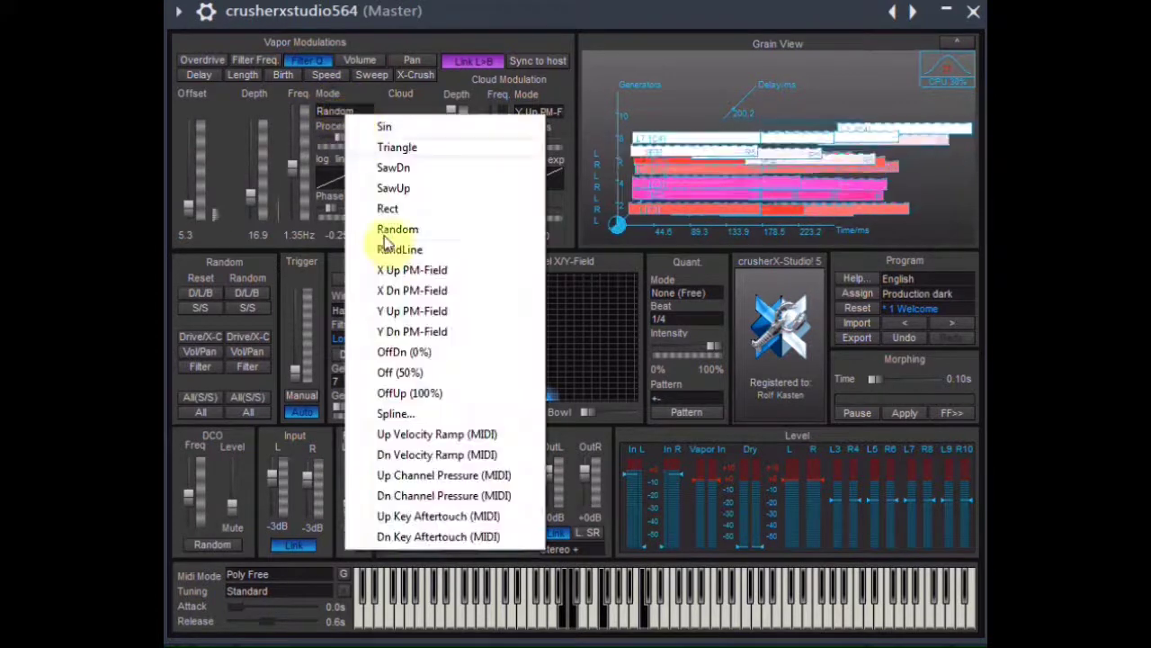
left_click(392, 413)
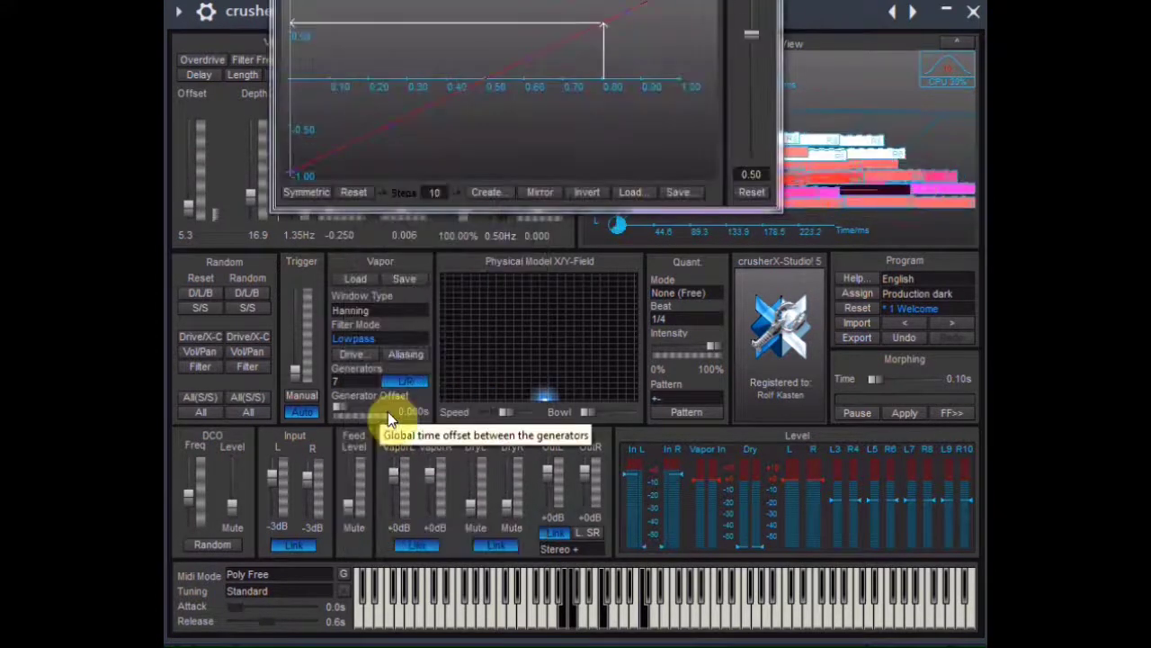
left_click(629, 192)
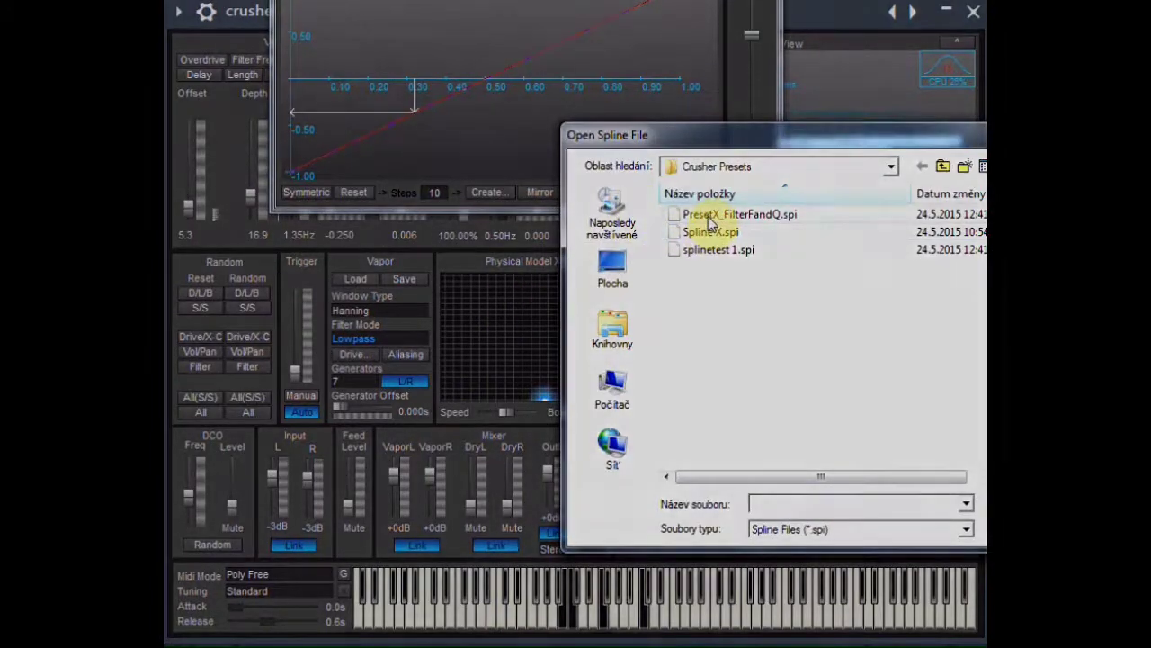
left_click(694, 214)
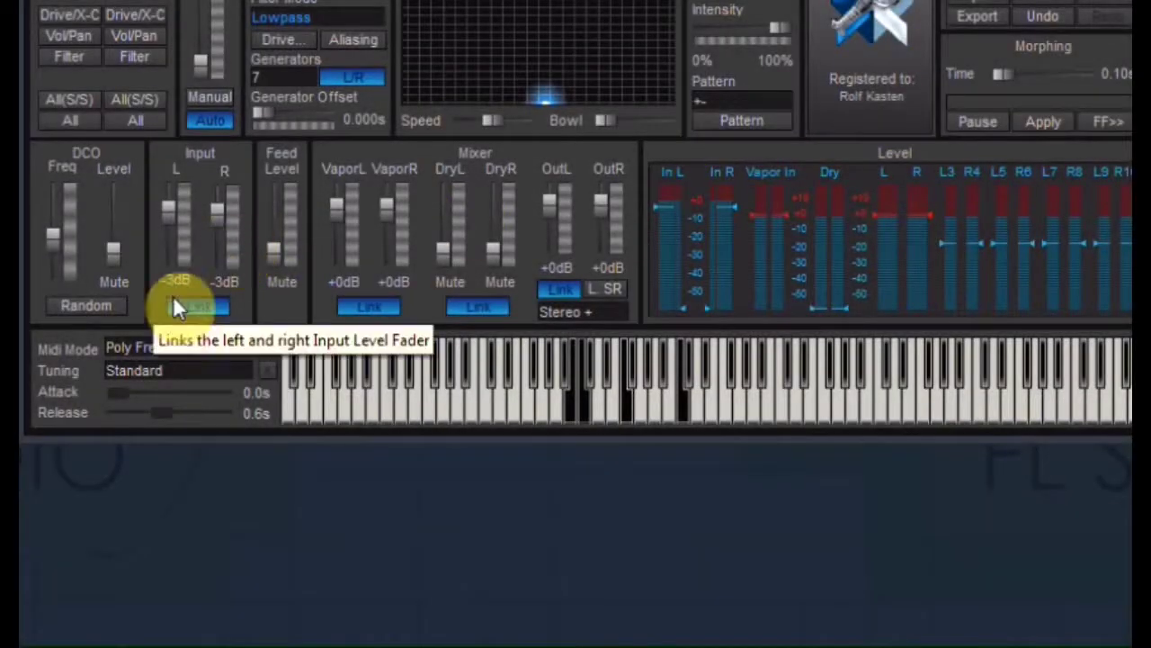
Step: Insert the Scala tuning file danielou_53.scl from the d subfolder of the scala folder
left_click(159, 378)
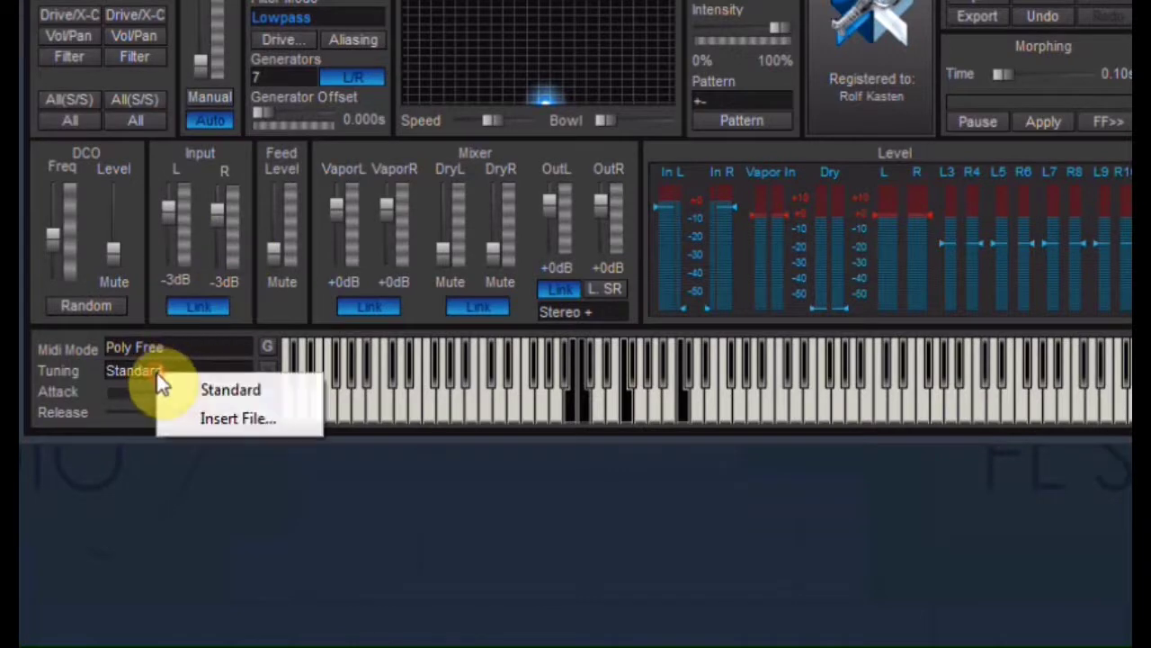
left_click(225, 418)
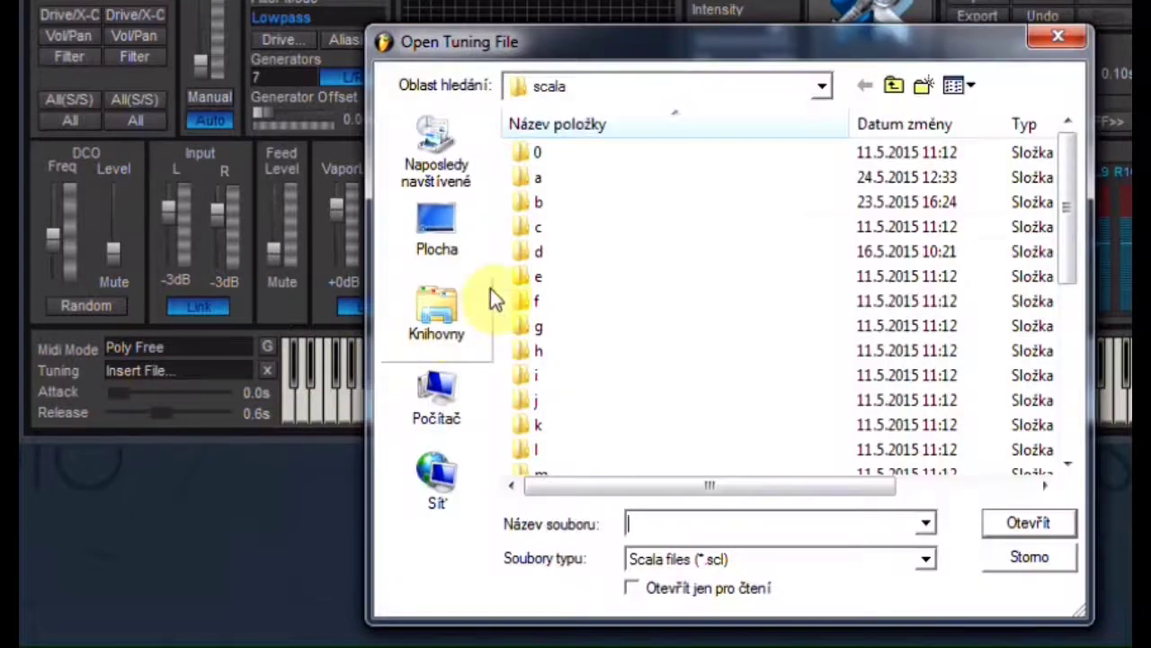
double_click(527, 253)
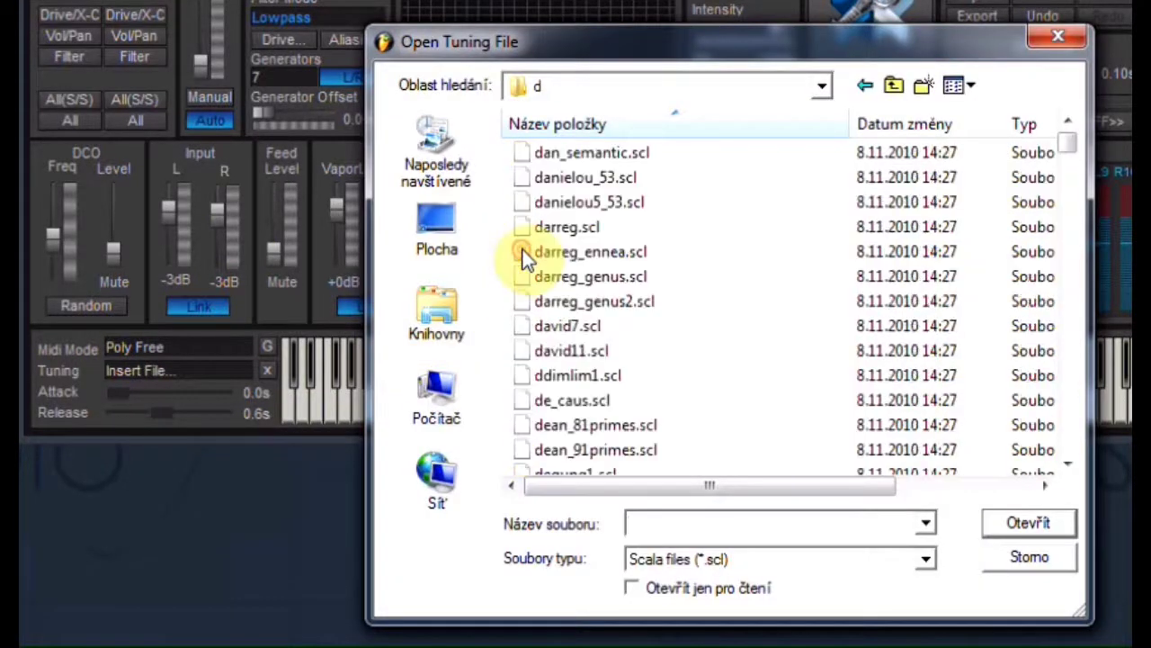
double_click(541, 177)
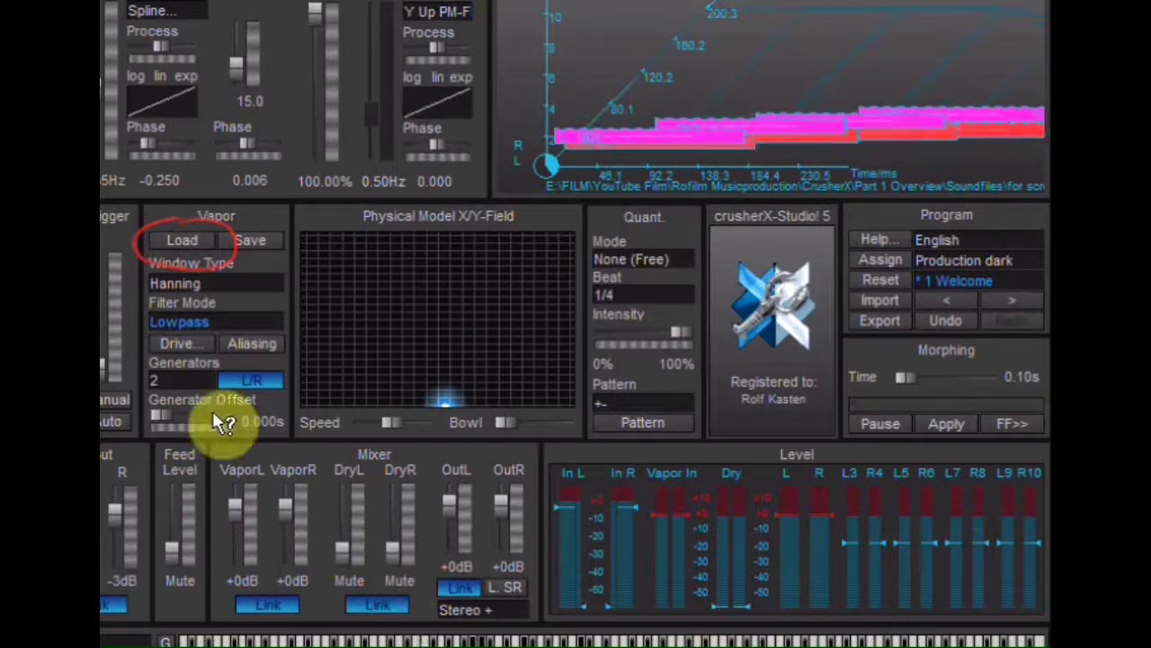
Step: Load the gong basic sample into the Vapor section and save the audio as "gong basic_PresetX" in the for screenrecordings folder
left_click(190, 240)
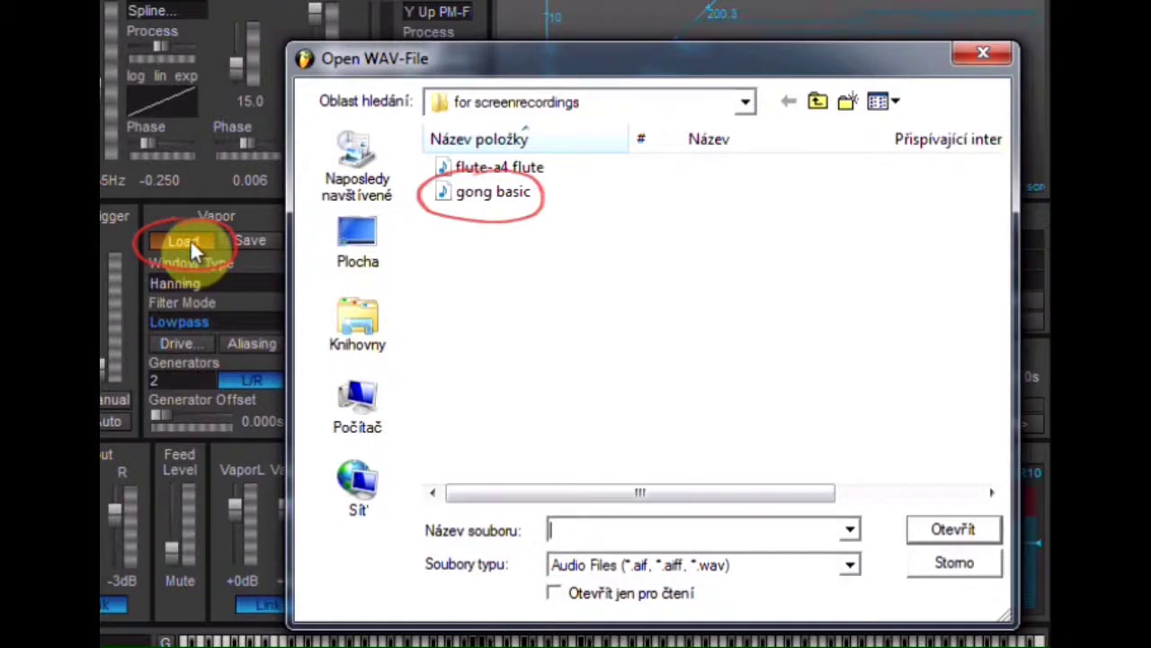
double_click(467, 207)
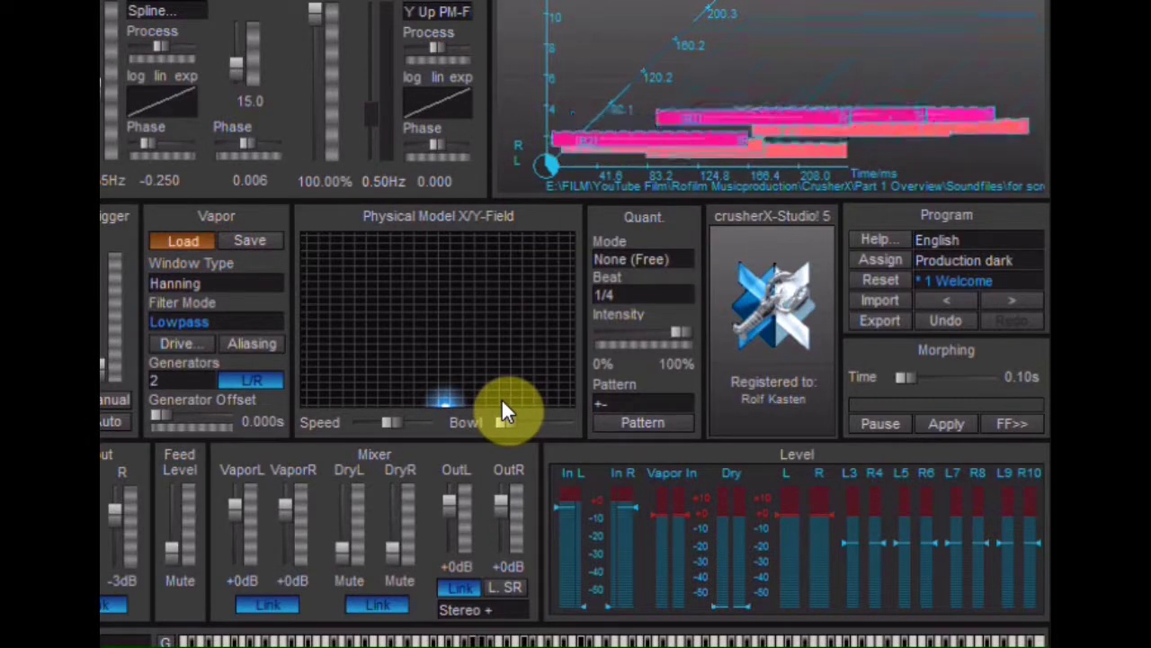
left_click(251, 239)
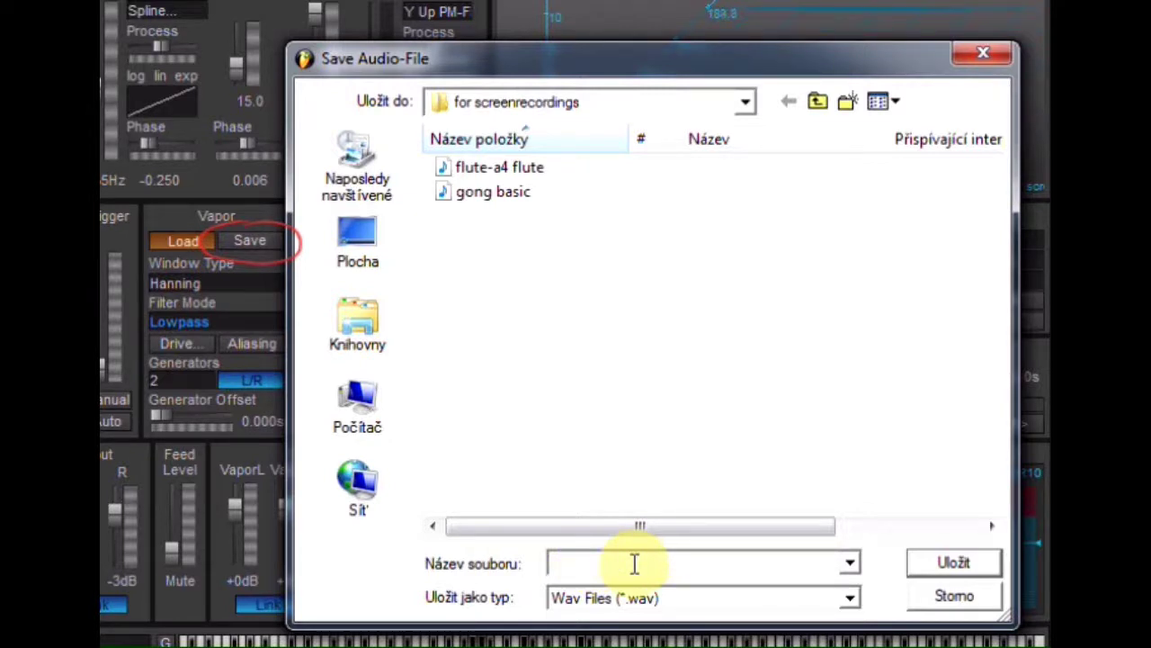
type("gong basic")
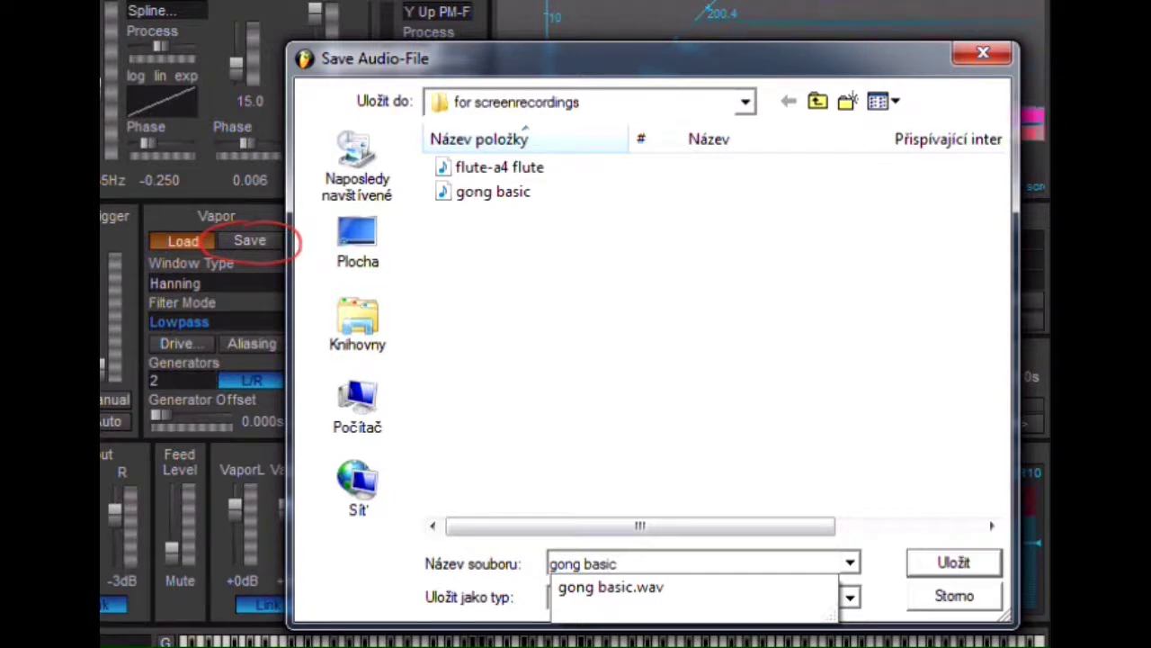
left_click(634, 563)
type("_PresetX")
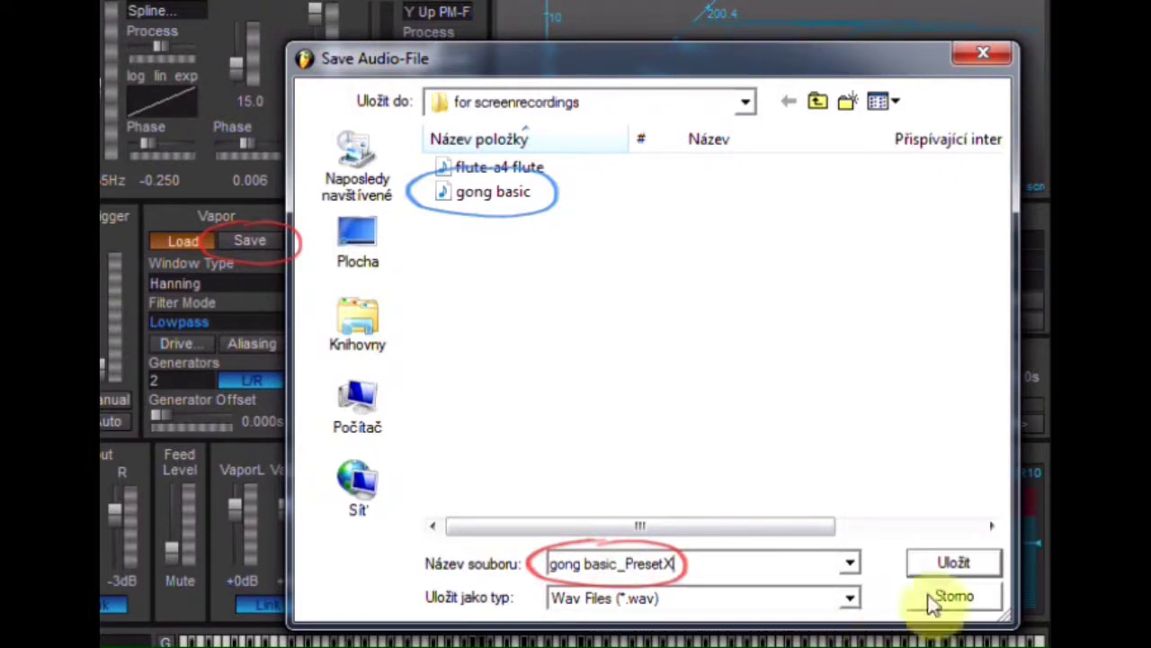
left_click(954, 565)
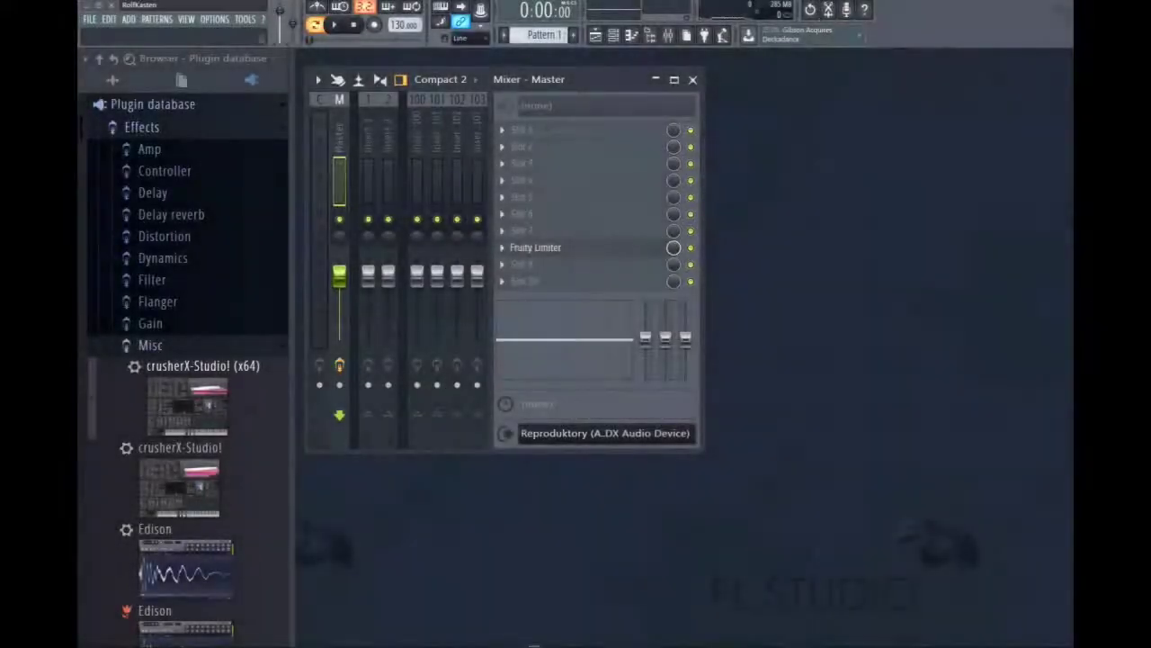
Step: Add crusherX-Studio! (x64) to slot 1 of the Master mixer track, look through its program list, and close the plugin window
left_click_drag(153, 404, 515, 129)
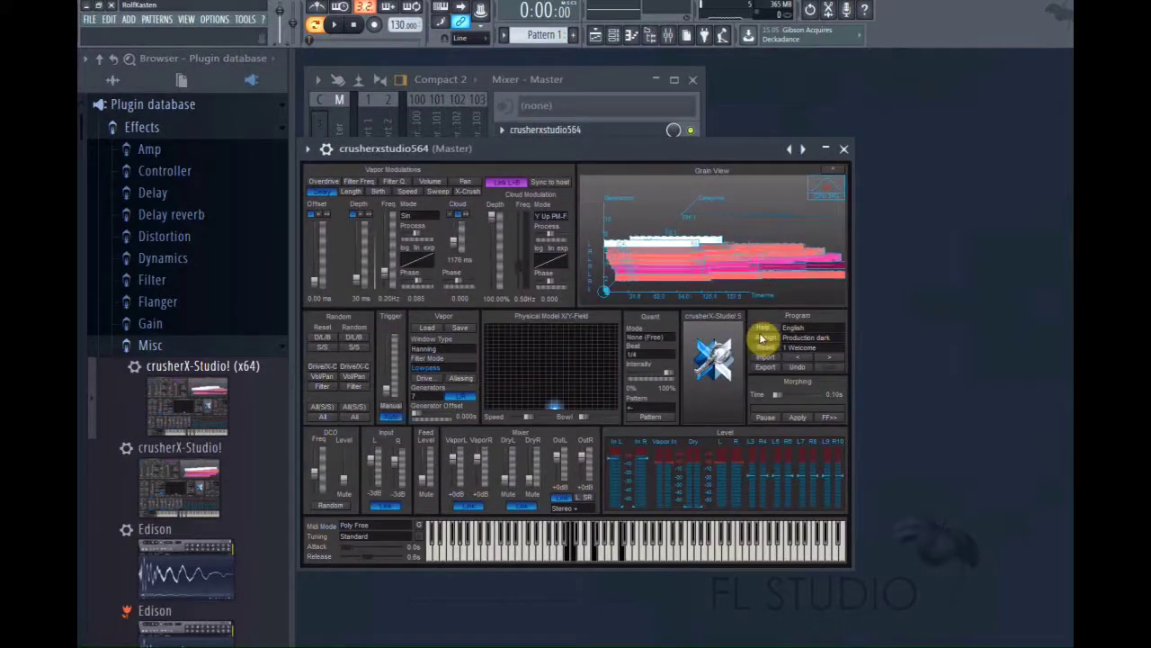
left_click(801, 350)
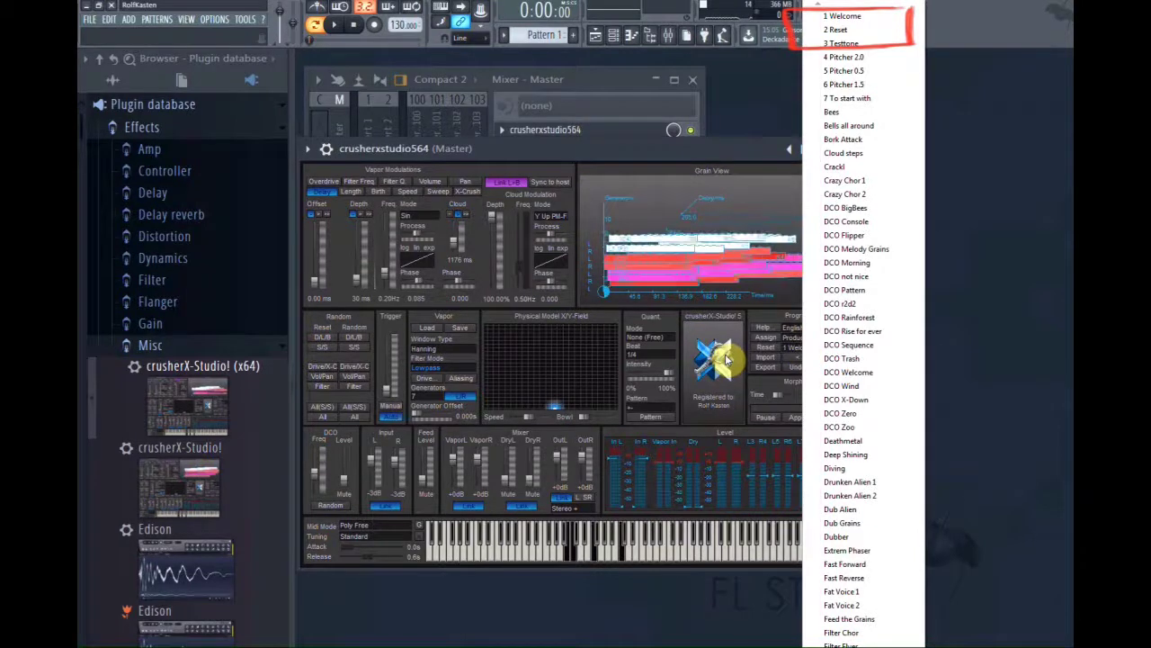
left_click(971, 332)
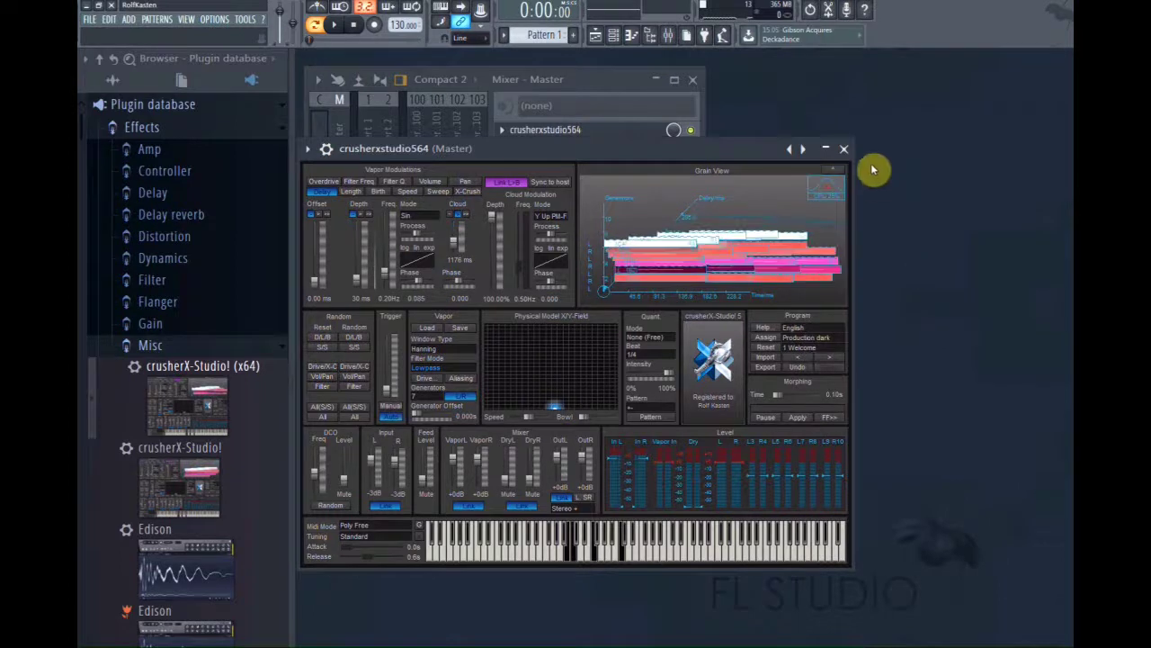
left_click(845, 150)
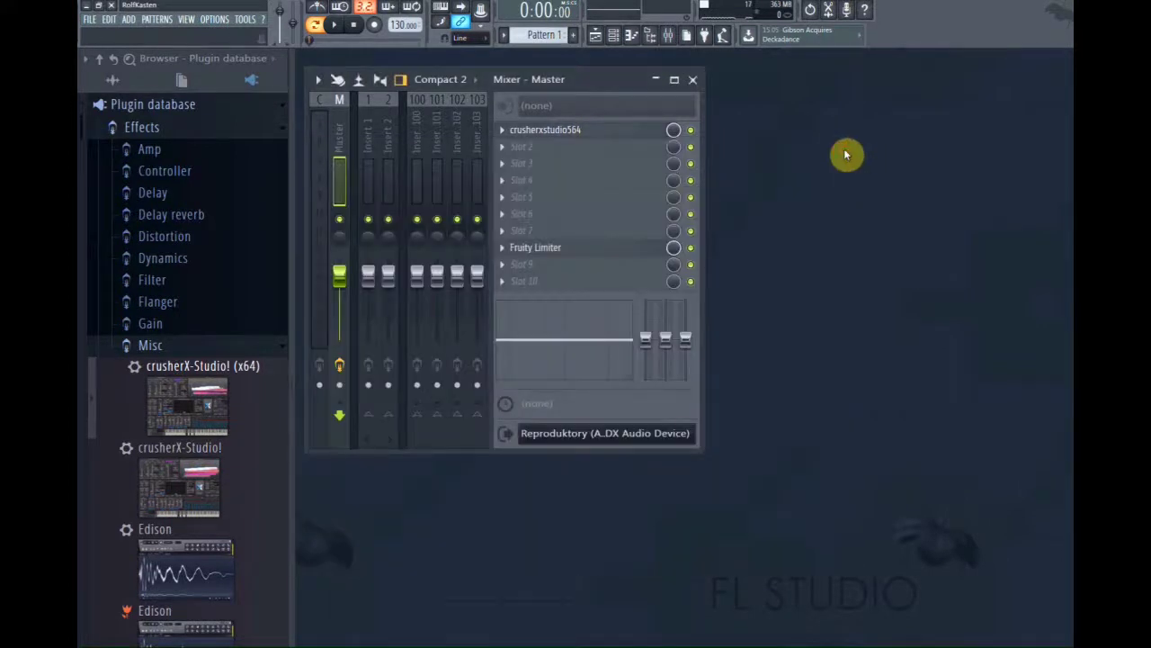
Step: Open the recent project OVERVIEW start project.flp in FL Studio without saving the changes to untitled.flp
left_click(90, 20)
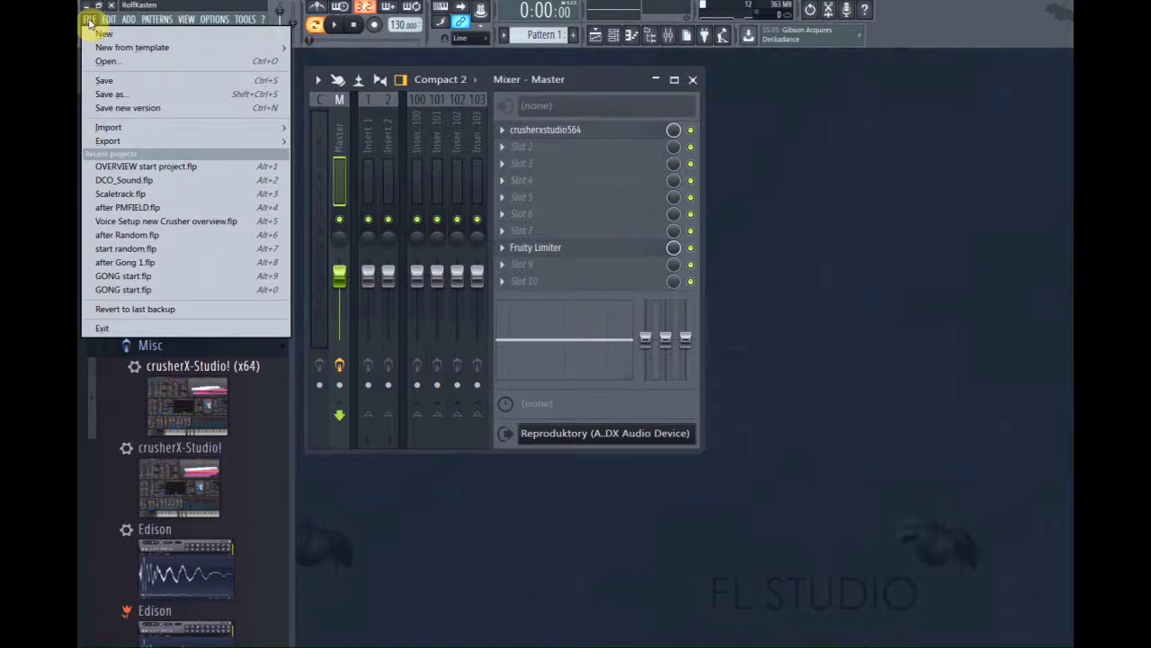
left_click(125, 168)
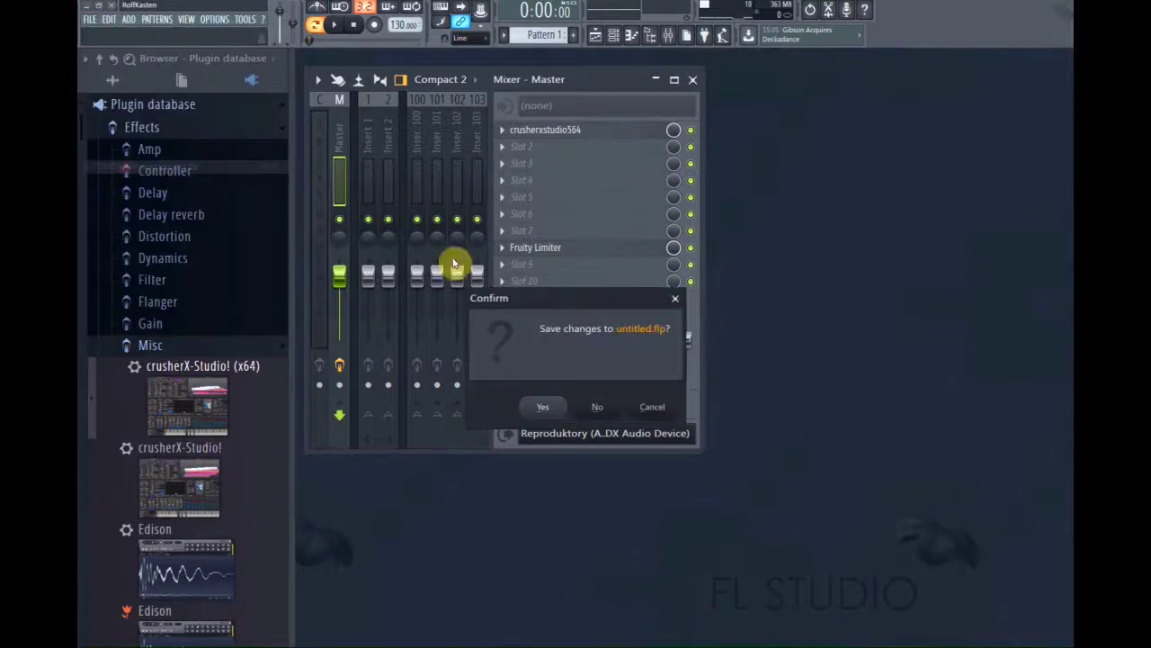
left_click(599, 412)
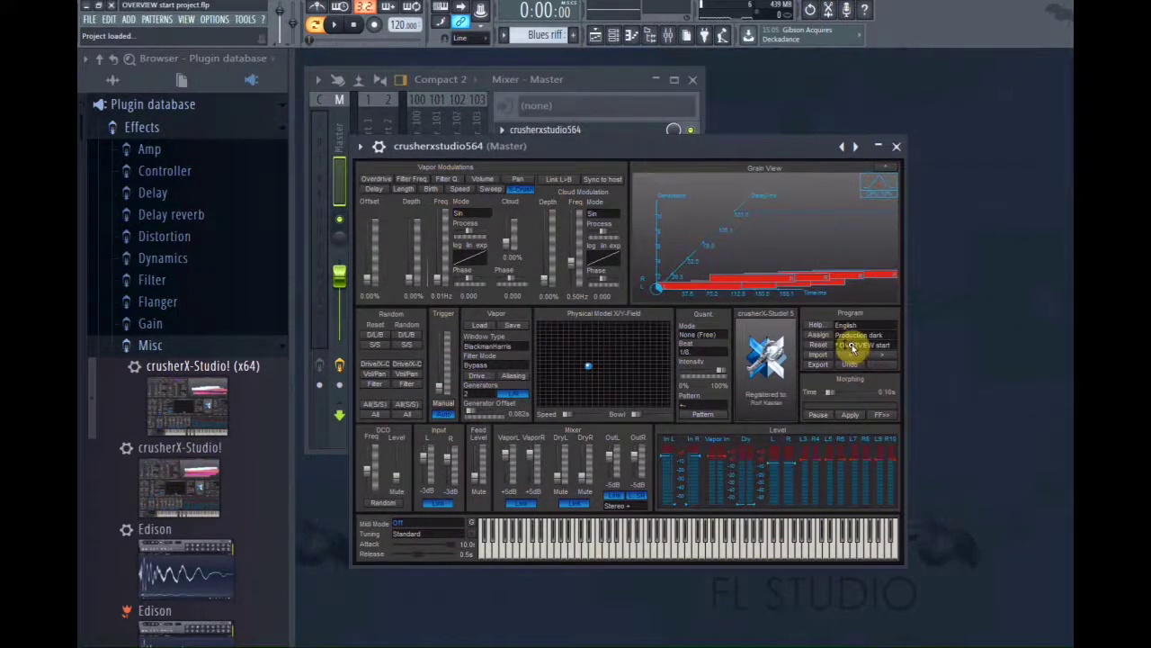
Step: Load the Cloud steps program in crusherX-Studio
left_click(854, 349)
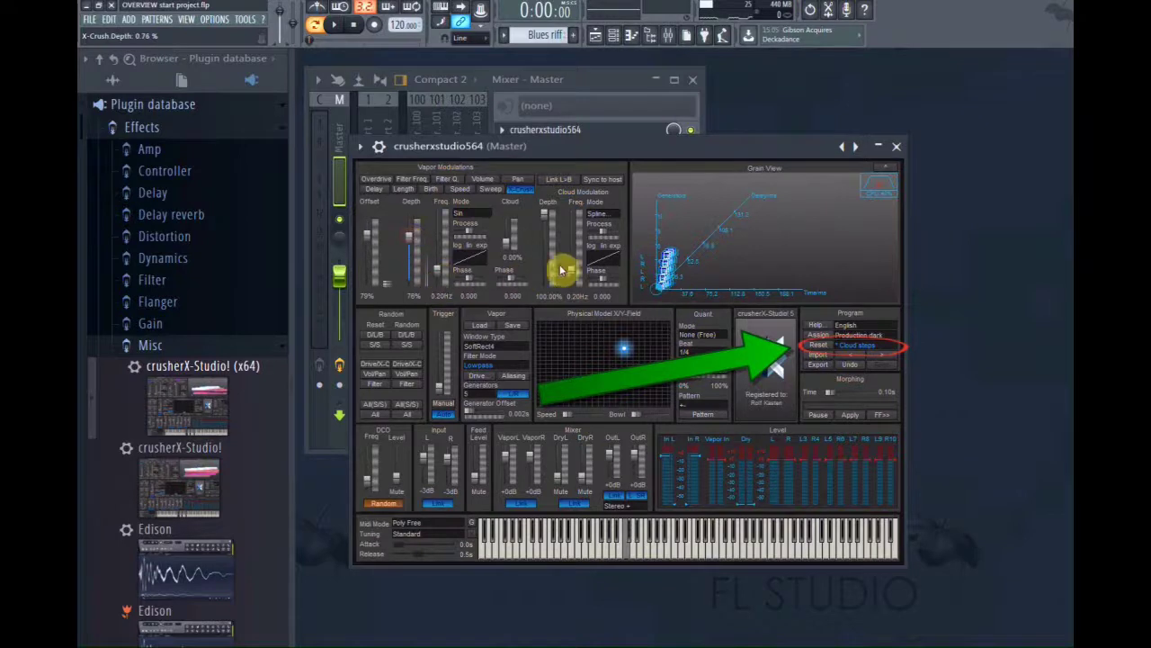
Step: Set the cloud modulation depth to 40.70% and frequency to 17.56 Hz, with Speed depth at 0.30, and reset the program to its stored settings
left_click_drag(544, 216, 576, 214)
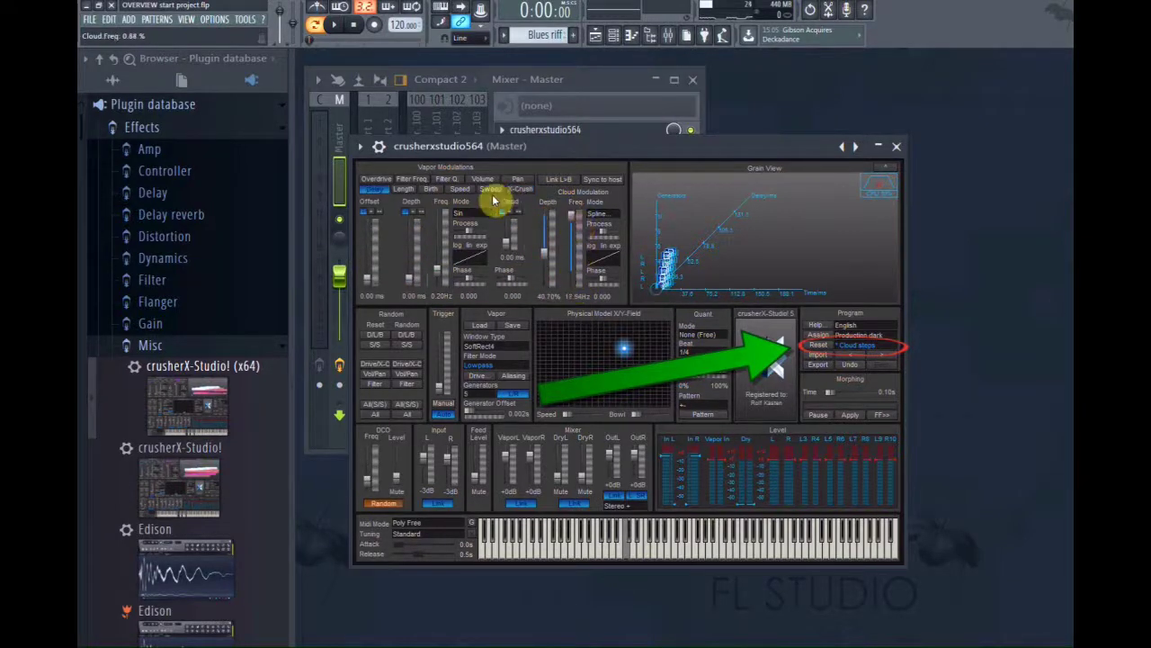
left_click(460, 190)
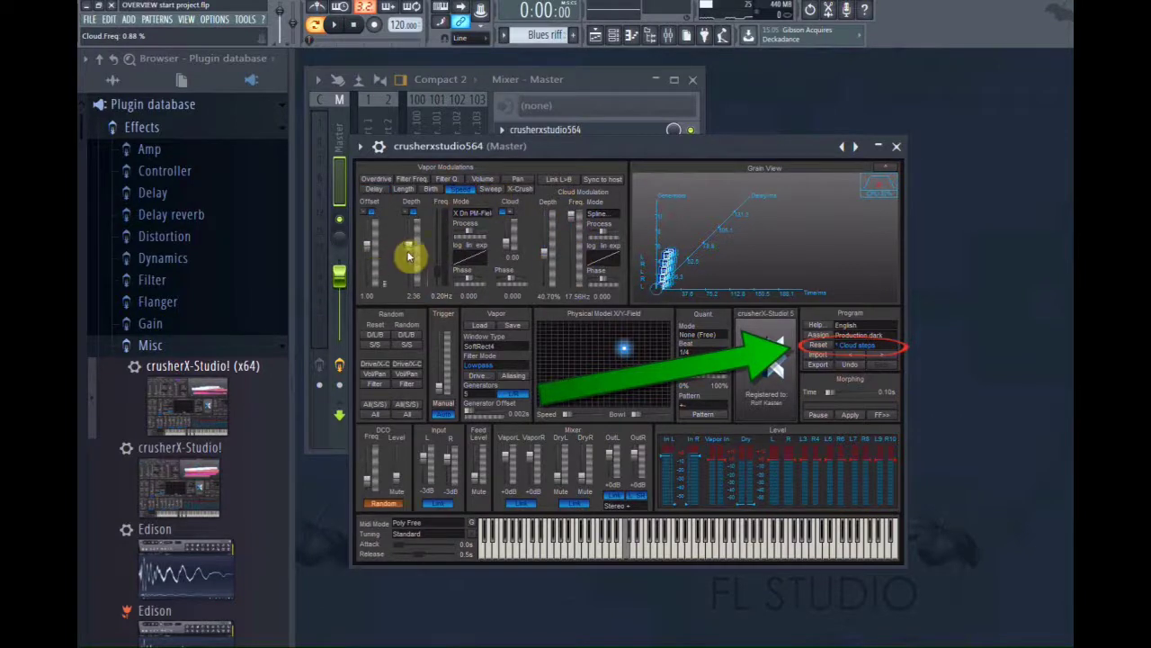
left_click_drag(408, 261, 419, 275)
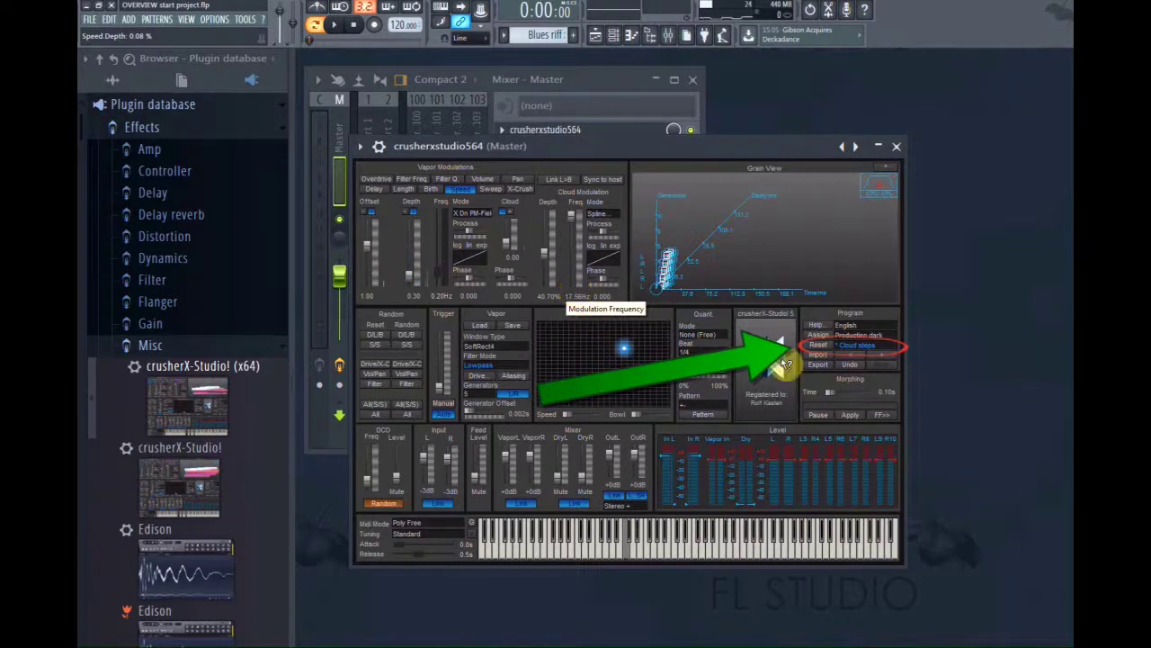
left_click(814, 345)
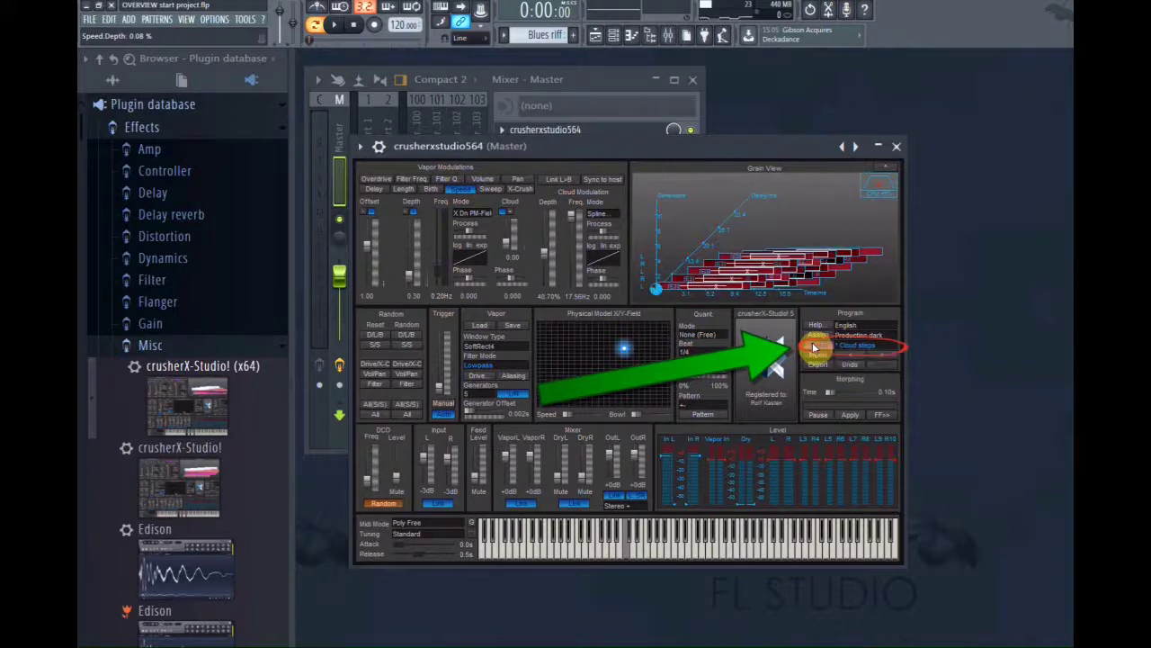
left_click(814, 348)
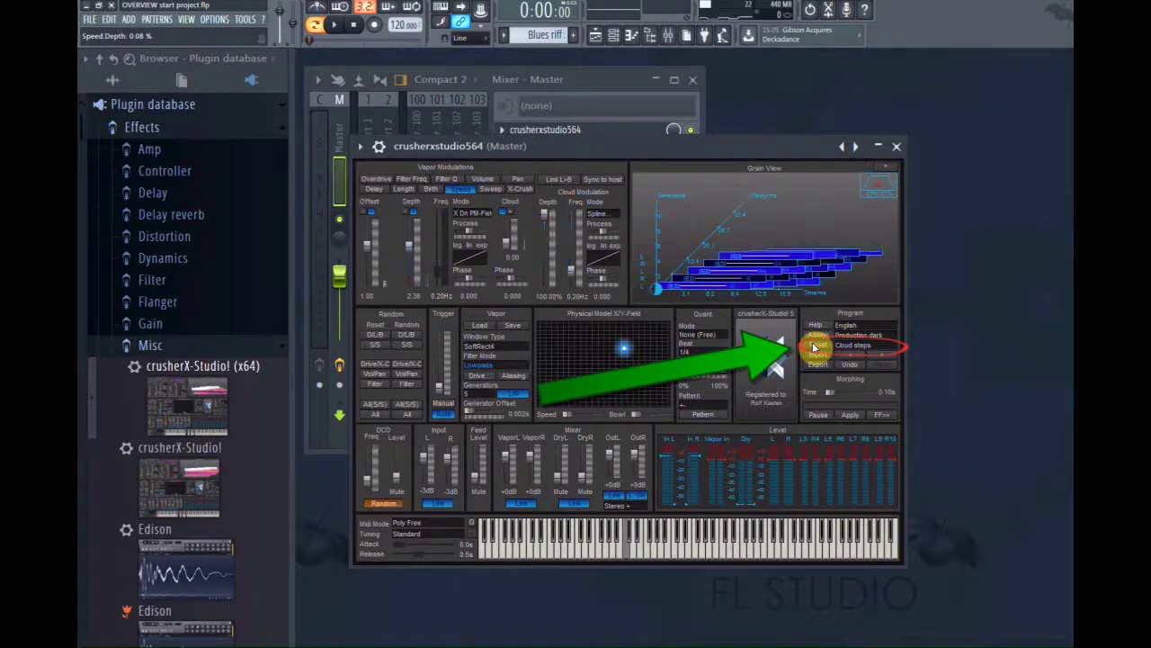